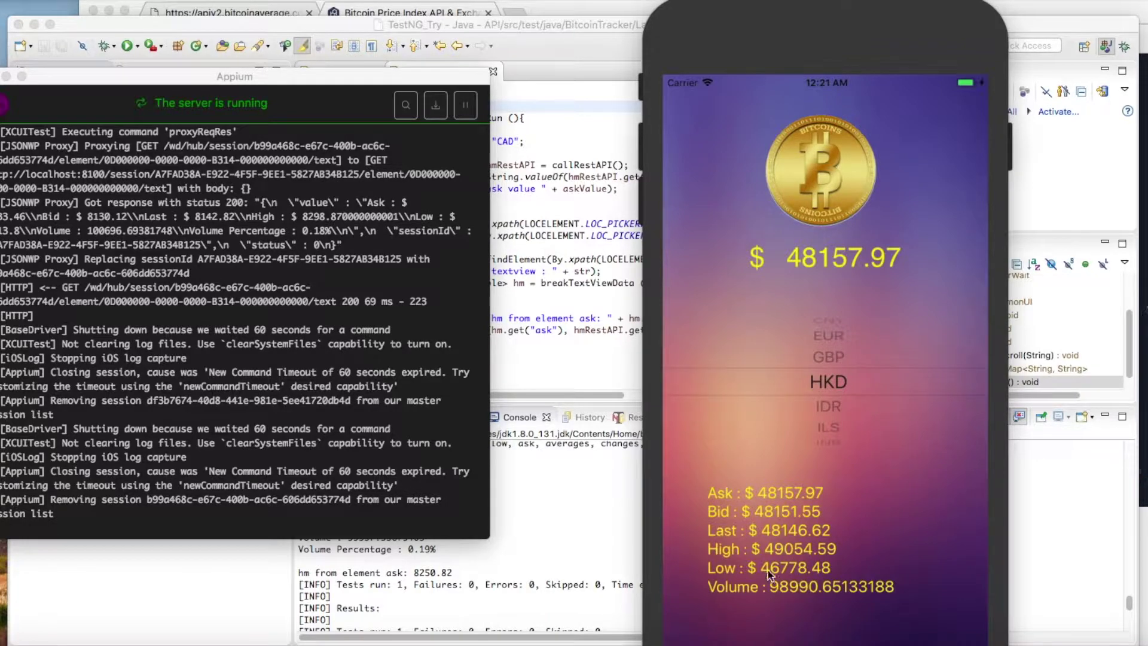
- Reload the BitcoinAverage BTCAUD ticker JSON in Chrome to get fresh prices
left_click(144, 640)
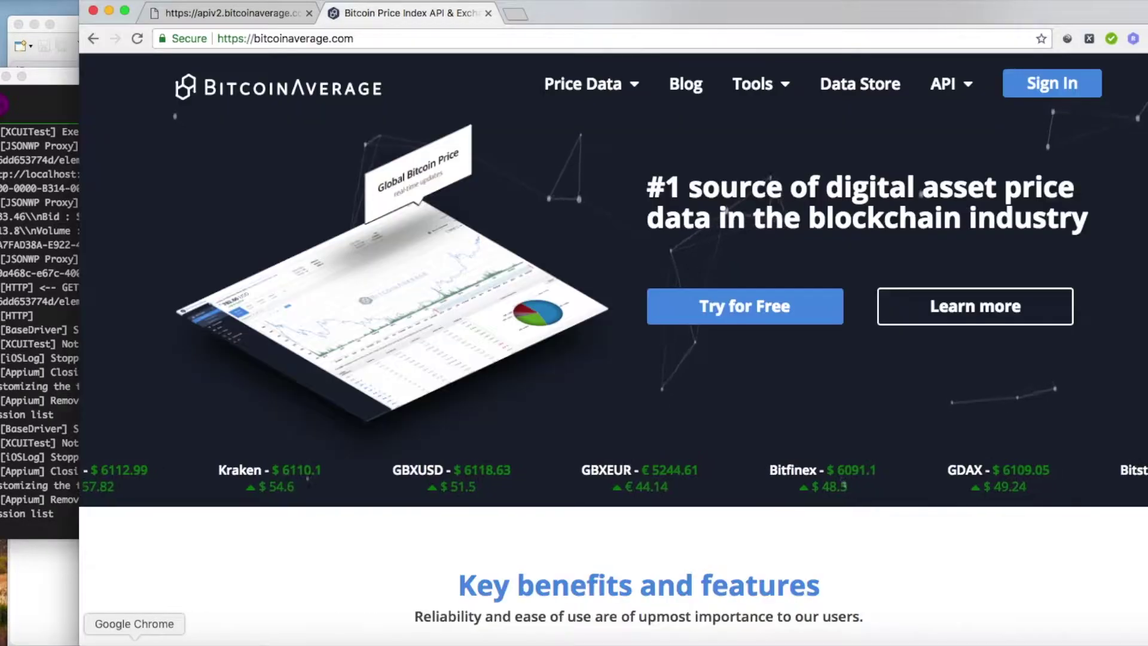
left_click(233, 14)
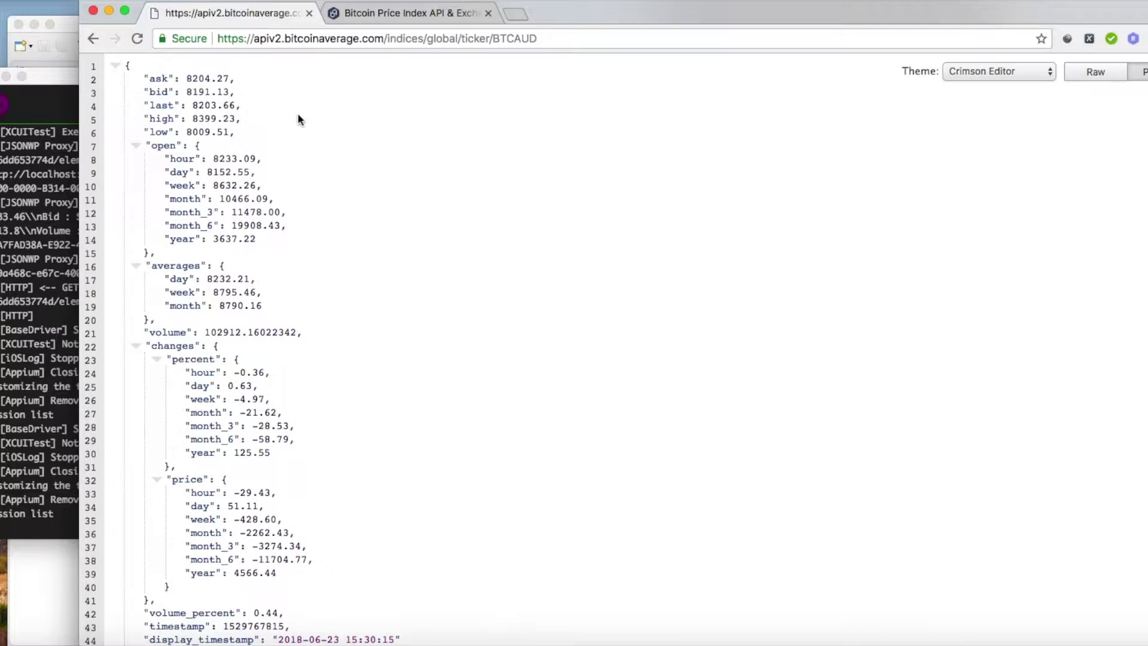
left_click(439, 38)
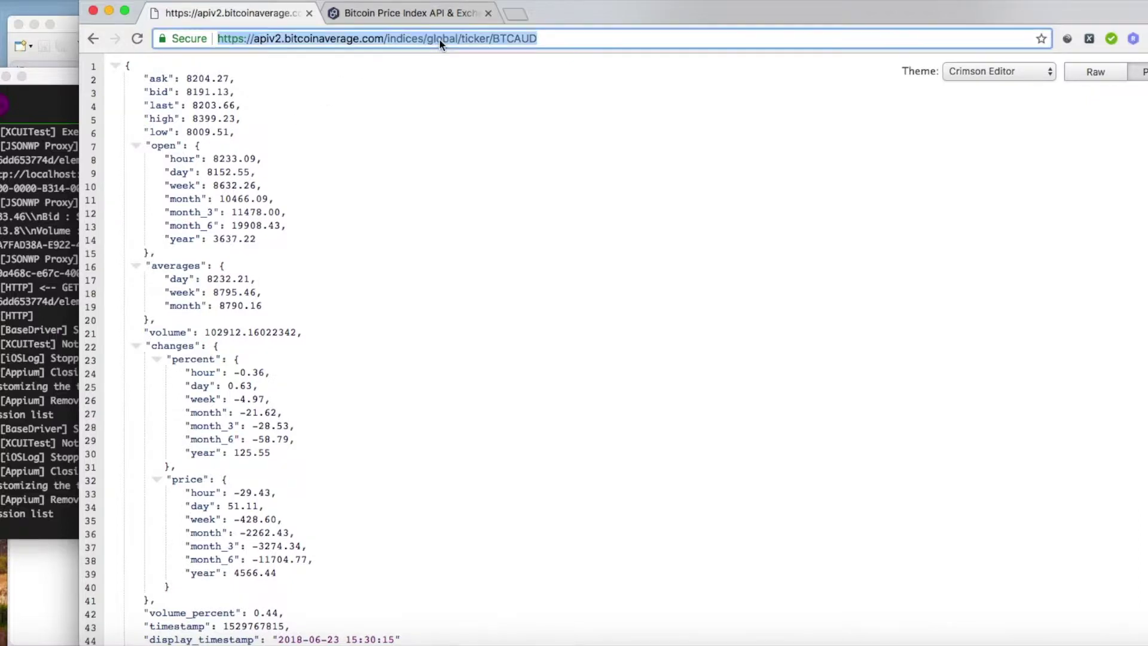
left_click(547, 38)
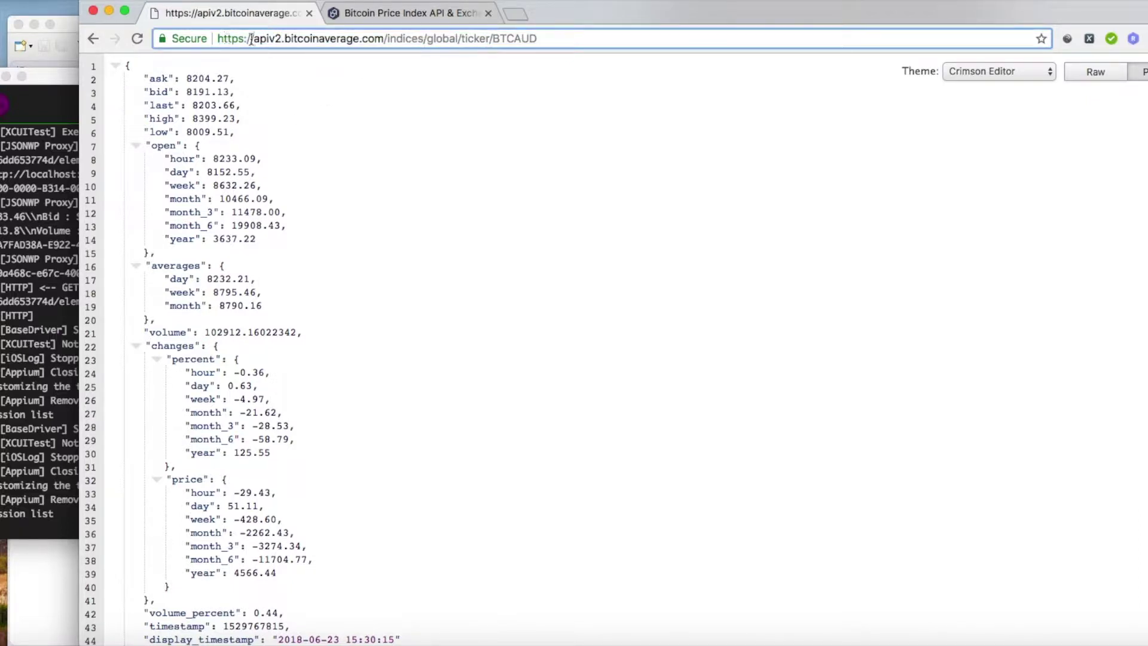
left_click_drag(217, 37, 559, 39)
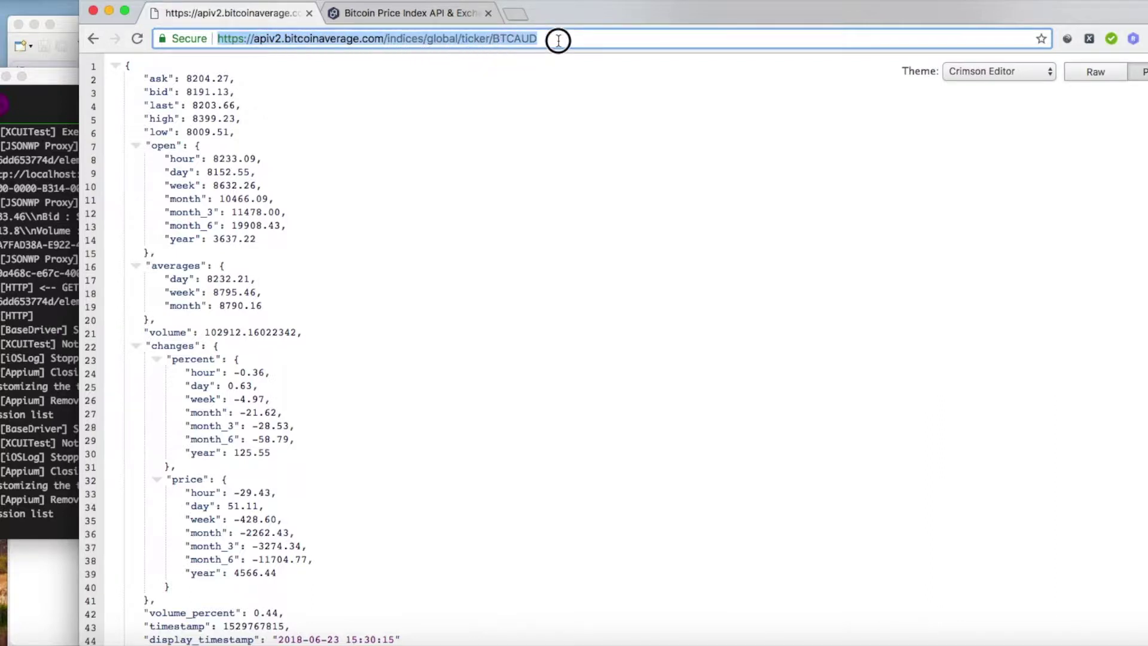
double_click(516, 38)
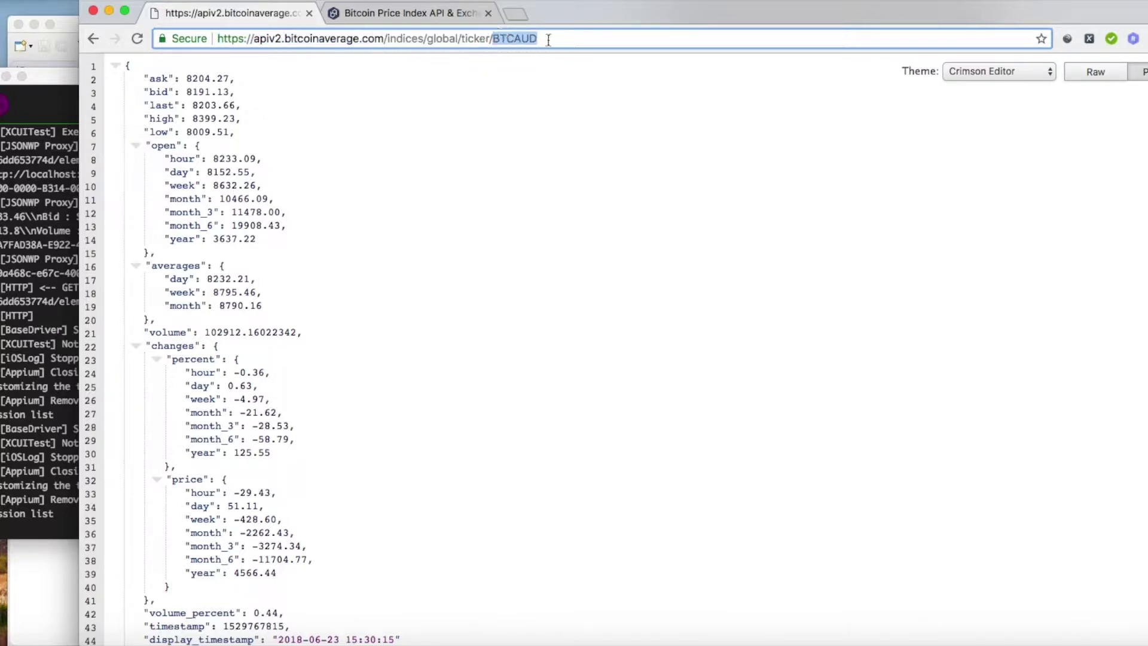
left_click(547, 39)
key("Return")
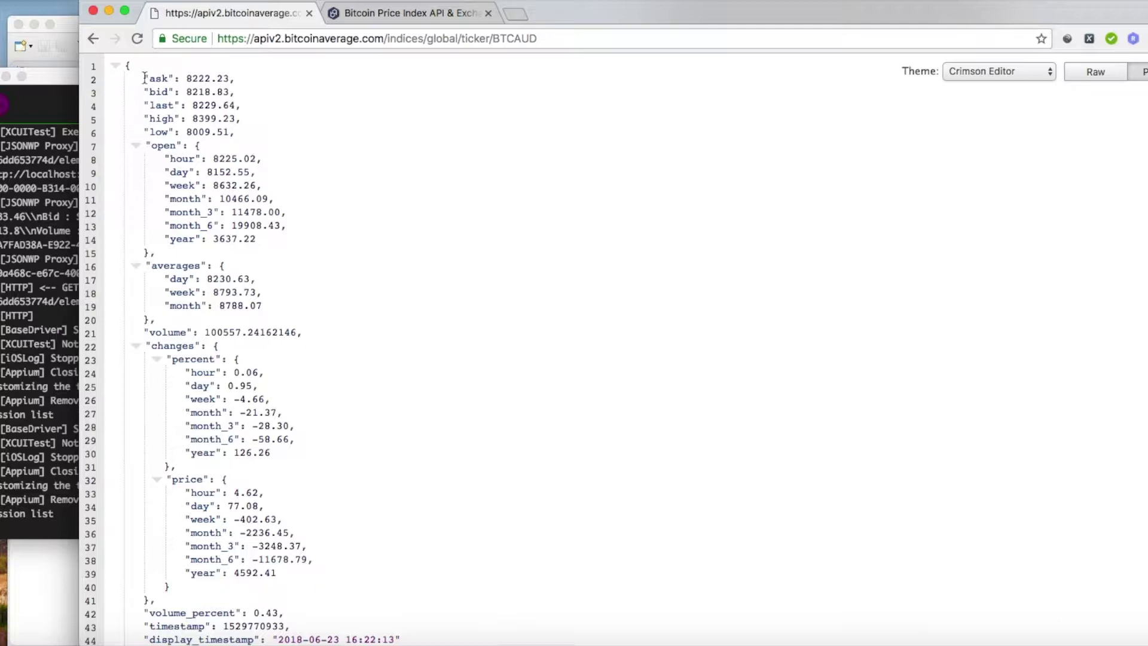
- Point out the ask, bid, high, low and open fields in the JSON, ending on ask 8222.23
left_click(144, 78)
left_click(148, 78)
double_click(158, 105)
double_click(162, 119)
double_click(162, 146)
left_click(143, 158)
left_click_drag(164, 158, 157, 583)
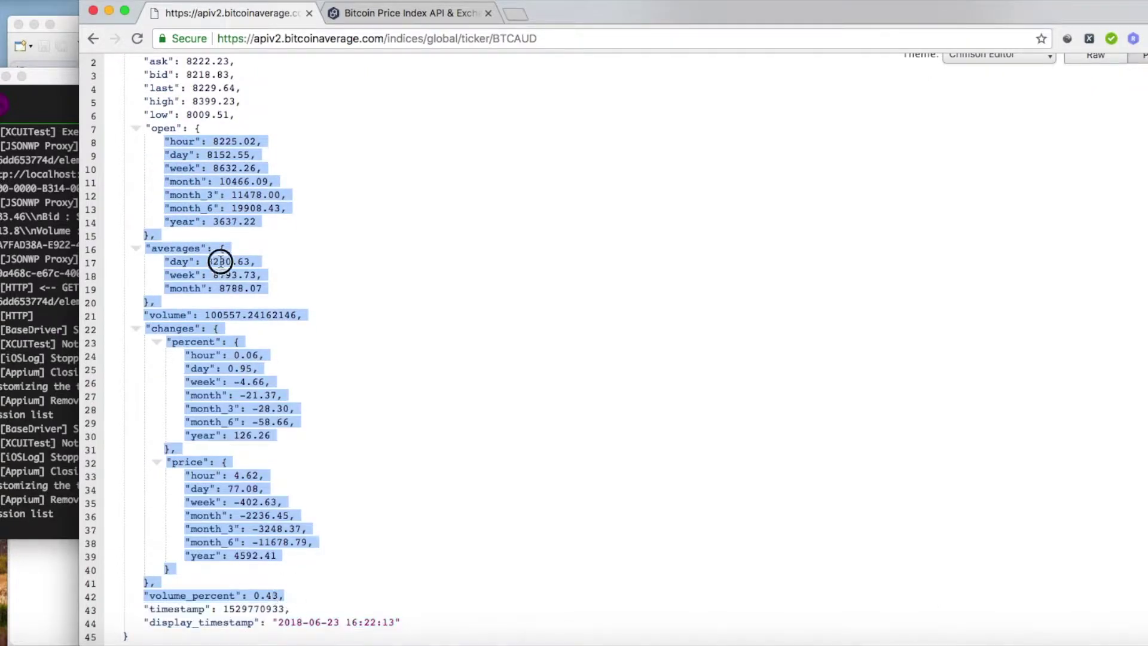
left_click(222, 261)
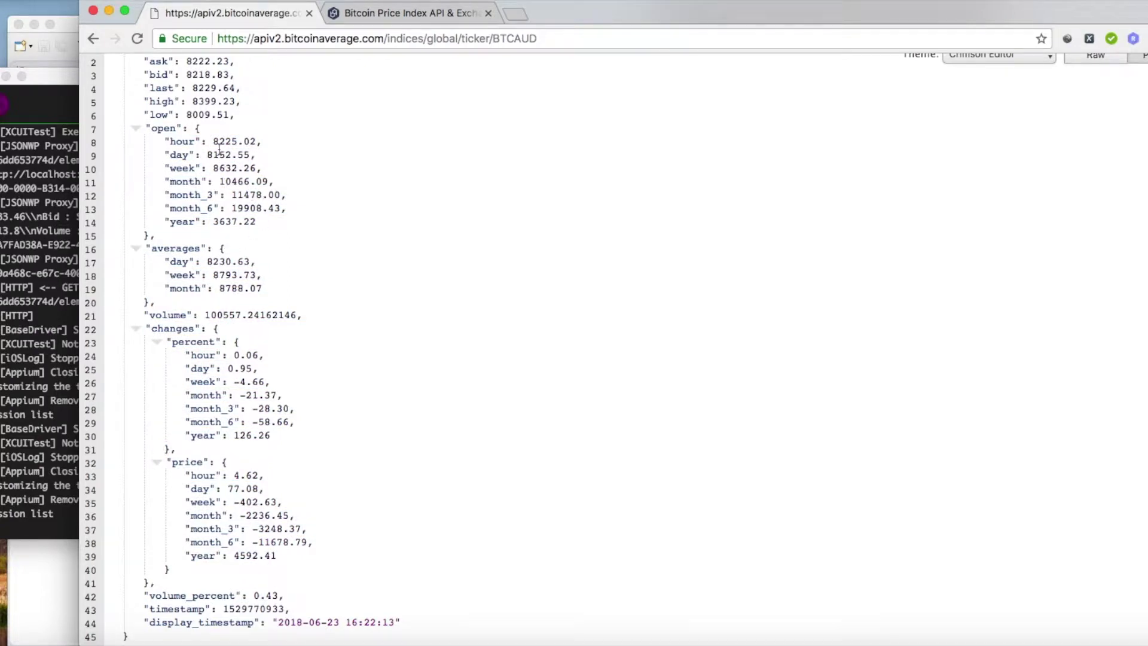
scroll(218, 147, "up", 1)
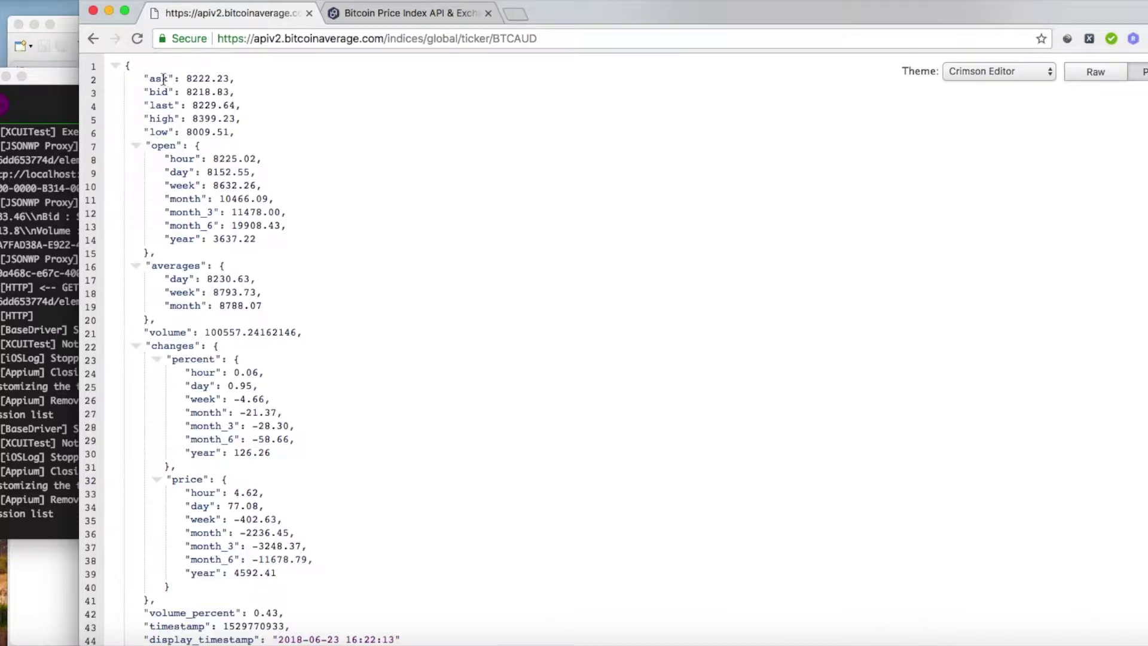
double_click(160, 79)
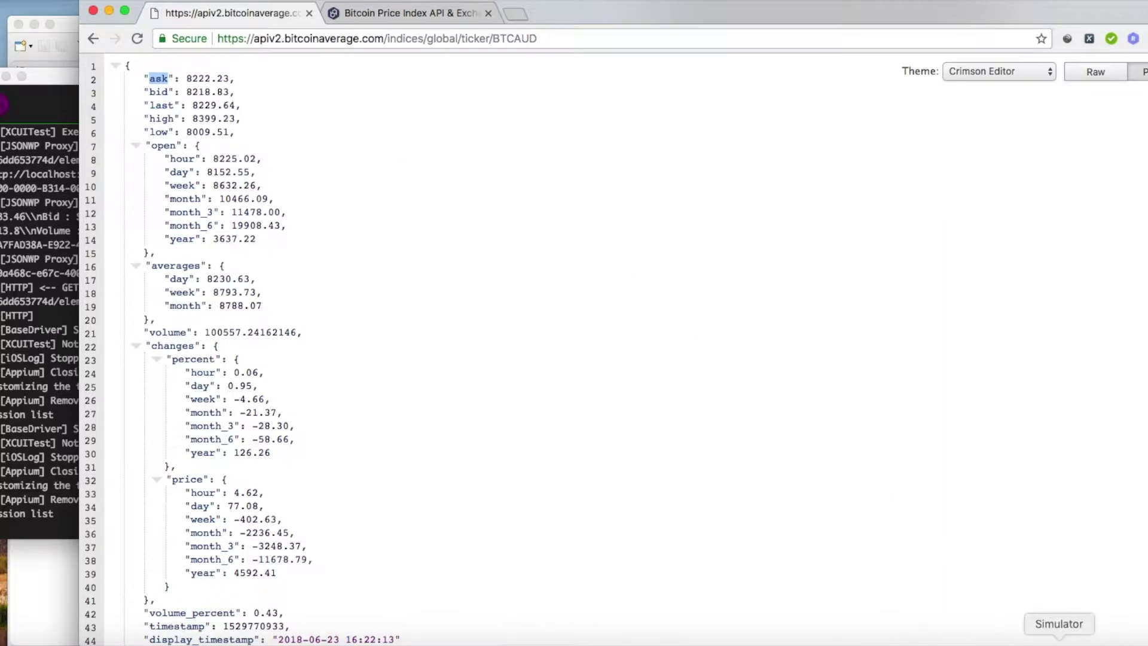
- Spin the Bitcoin Tracker currency picker to GBP so the app shows ask £4616.62, then return to Eclipse
left_click(1058, 643)
left_click_drag(831, 386, 843, 400)
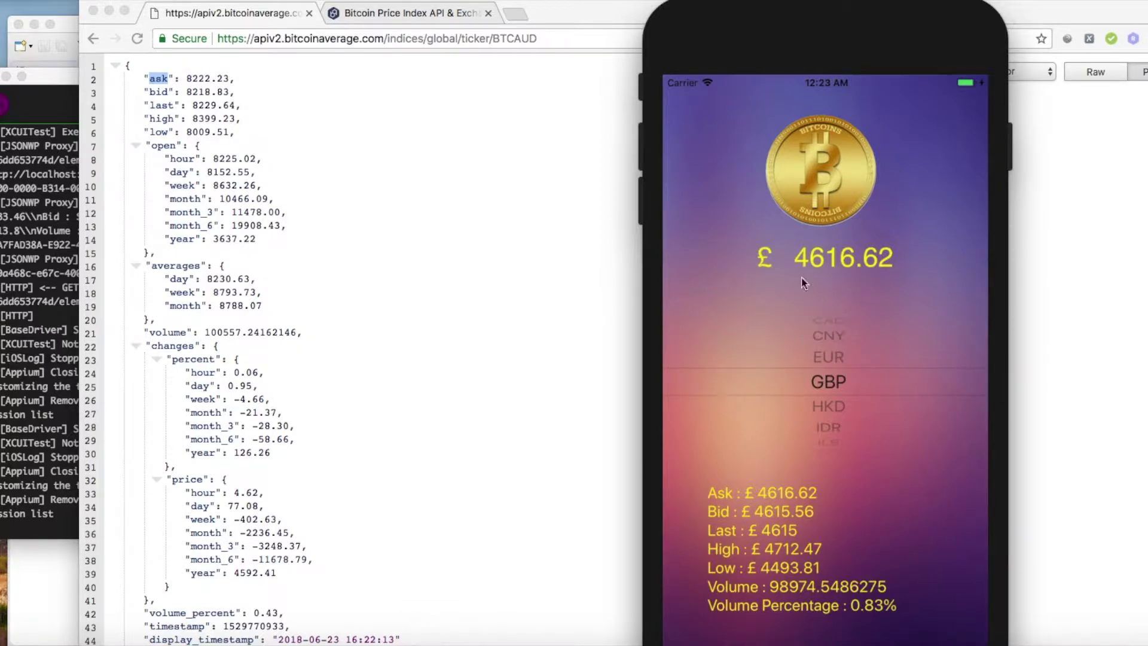
left_click_drag(709, 494, 727, 520)
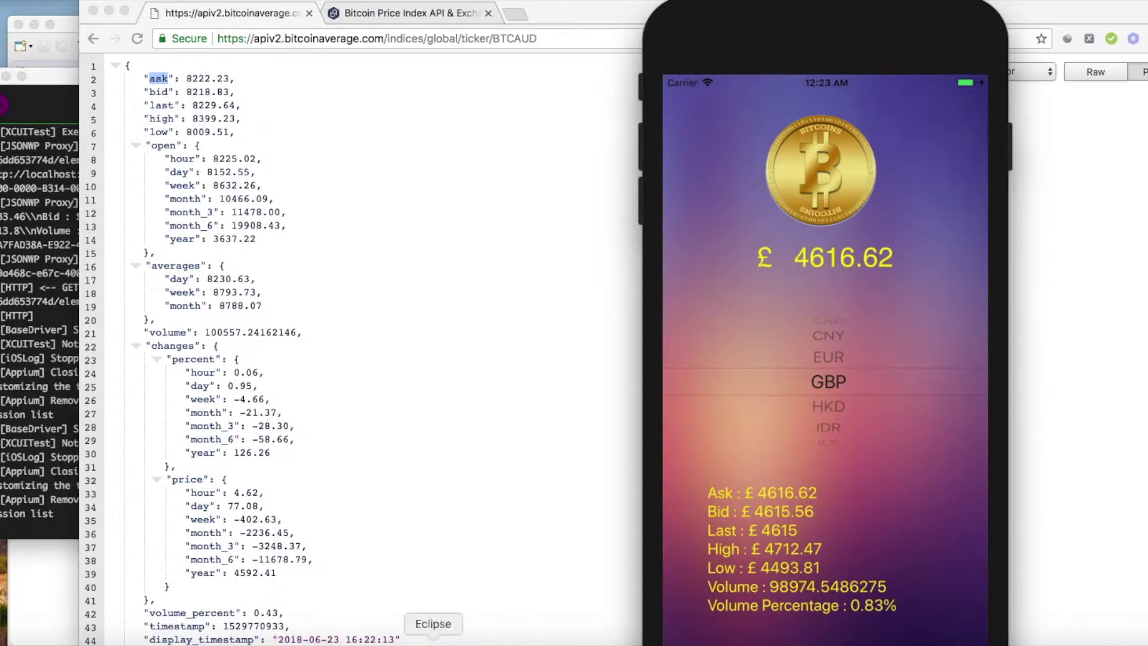
left_click(433, 636)
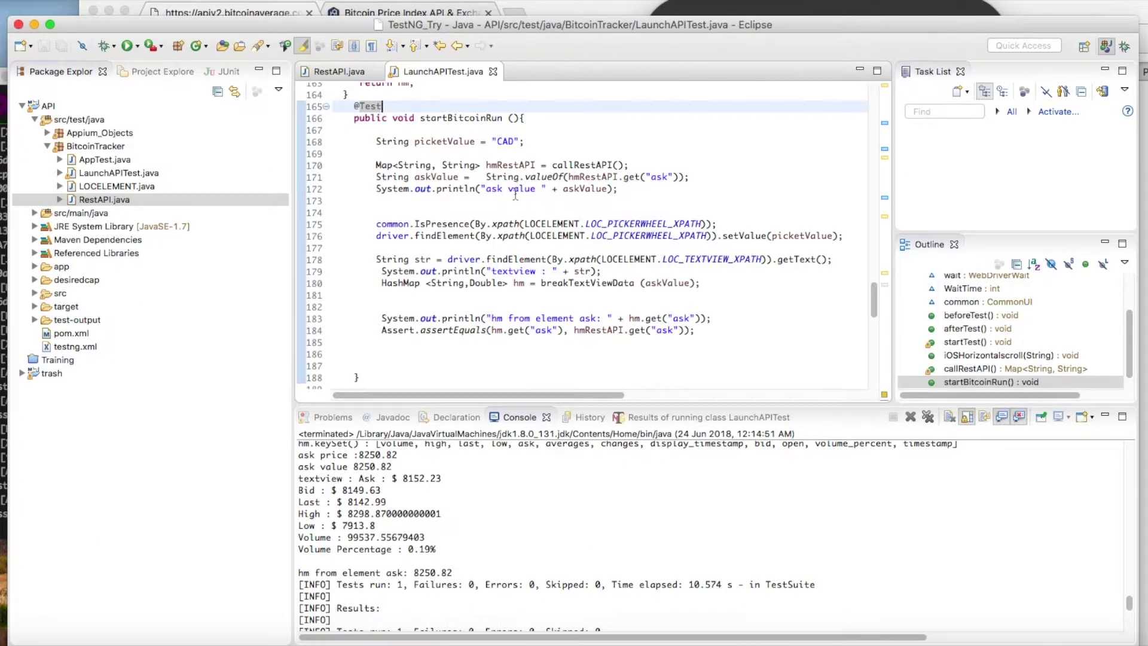
scroll(519, 193, "up", 1)
scroll(519, 193, "up", 5)
scroll(511, 180, "up", 5)
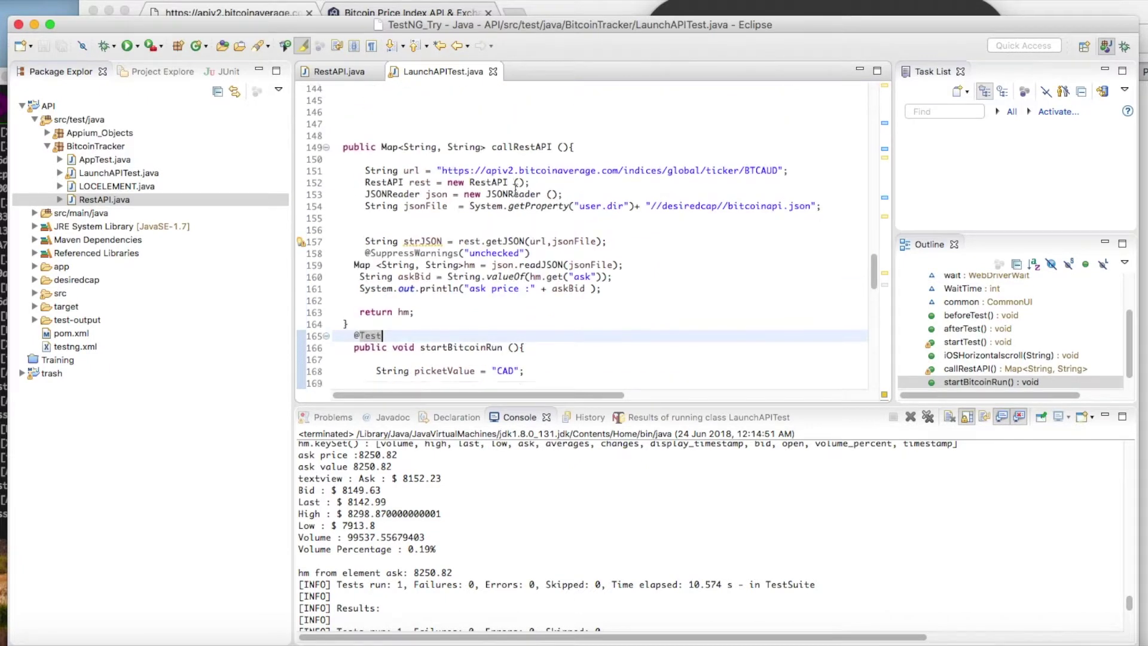
- Highlight the callRestAPI method and its BitcoinAverage API URL string in LaunchAPITest
double_click(521, 139)
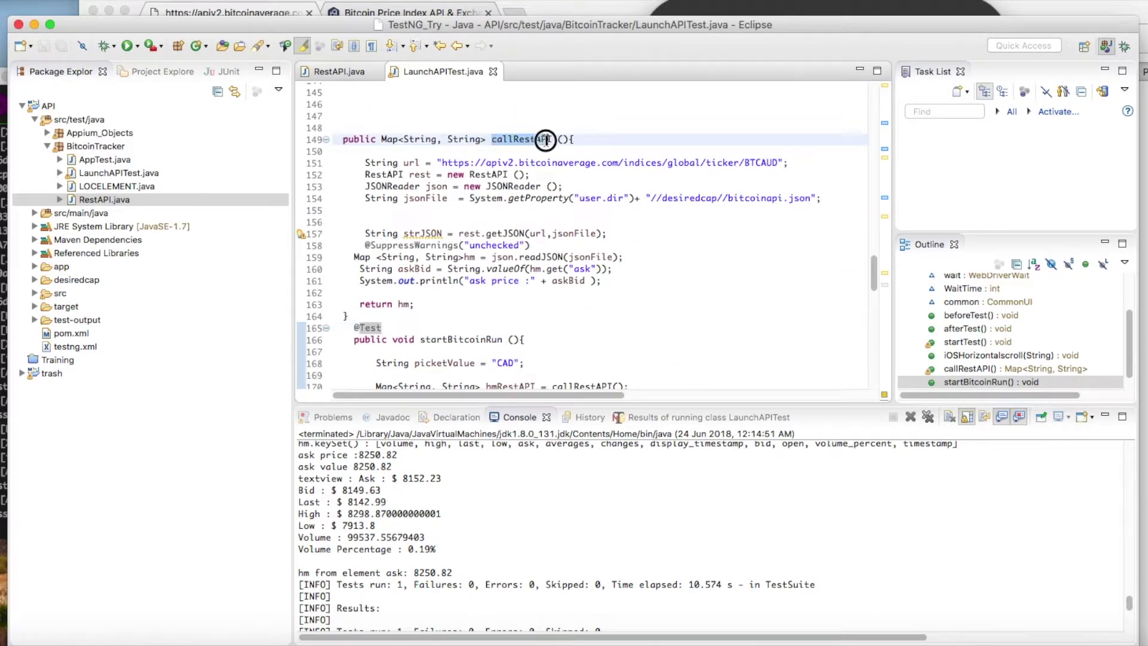
left_click_drag(788, 162, 437, 162)
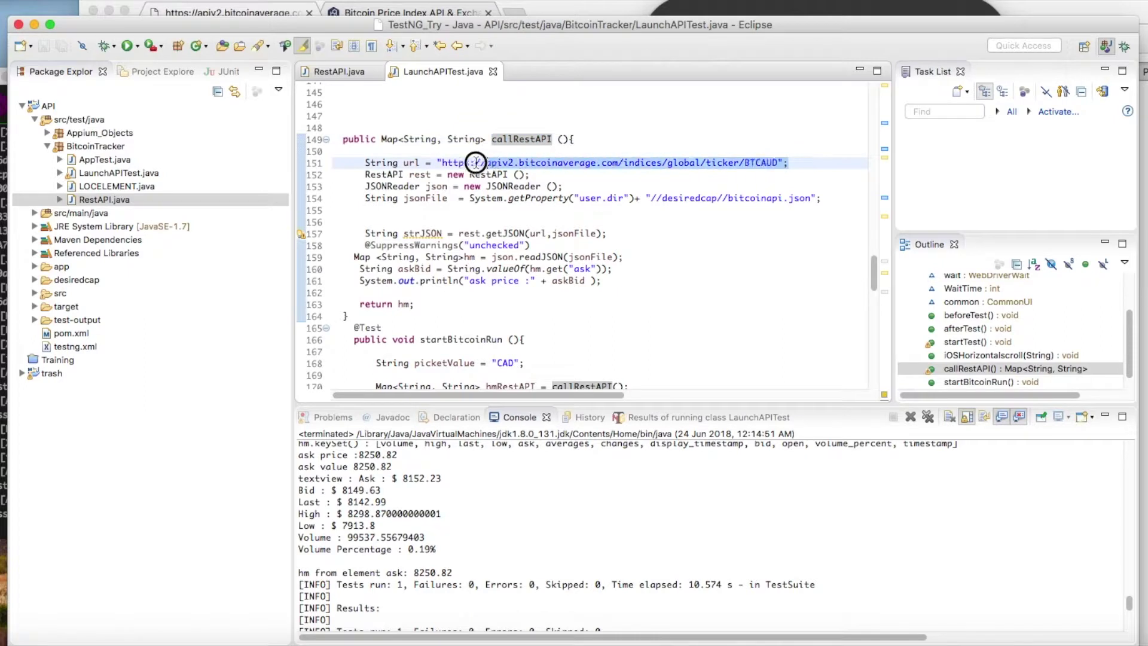
left_click(604, 186)
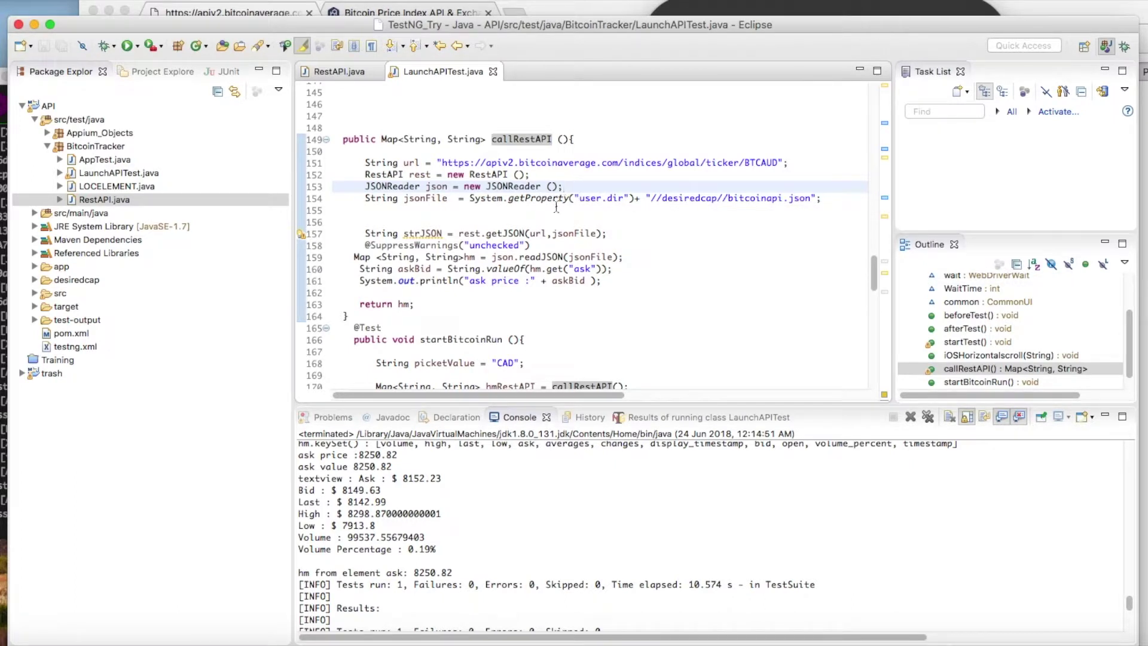
scroll(557, 209, "down", 1)
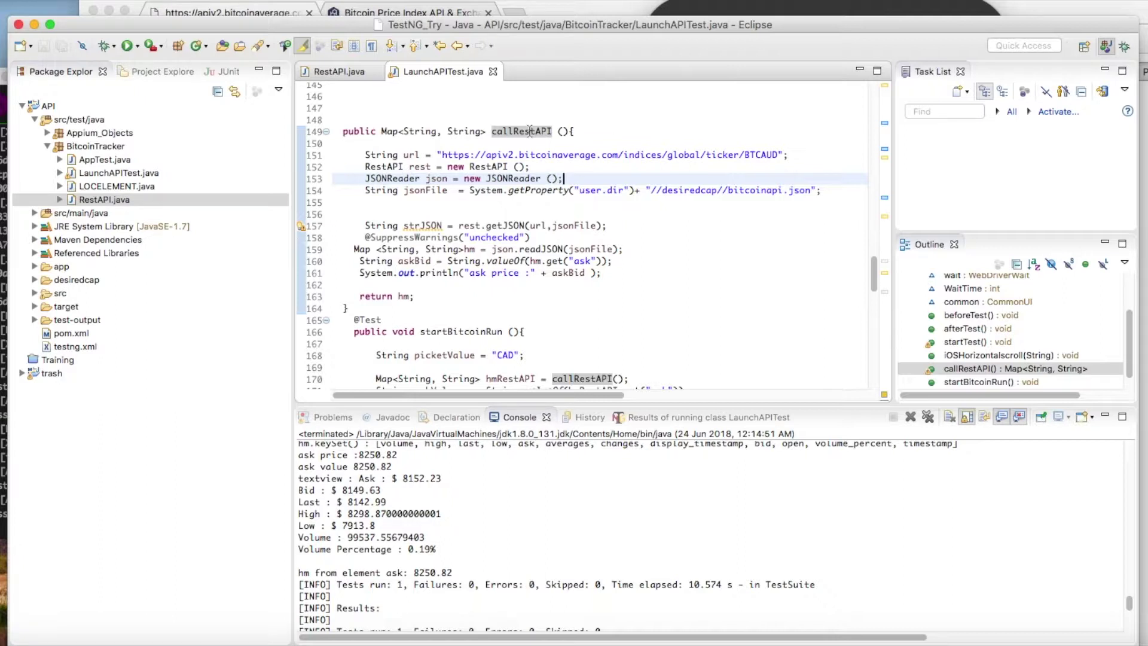
mouse_move(522, 139)
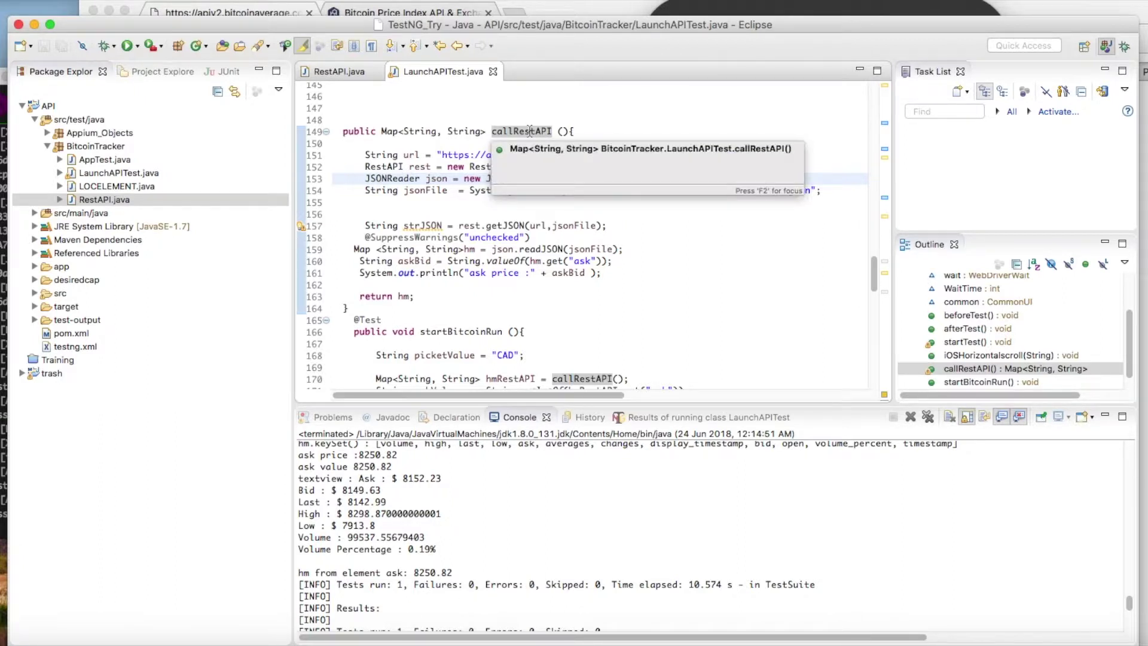
left_click(531, 130)
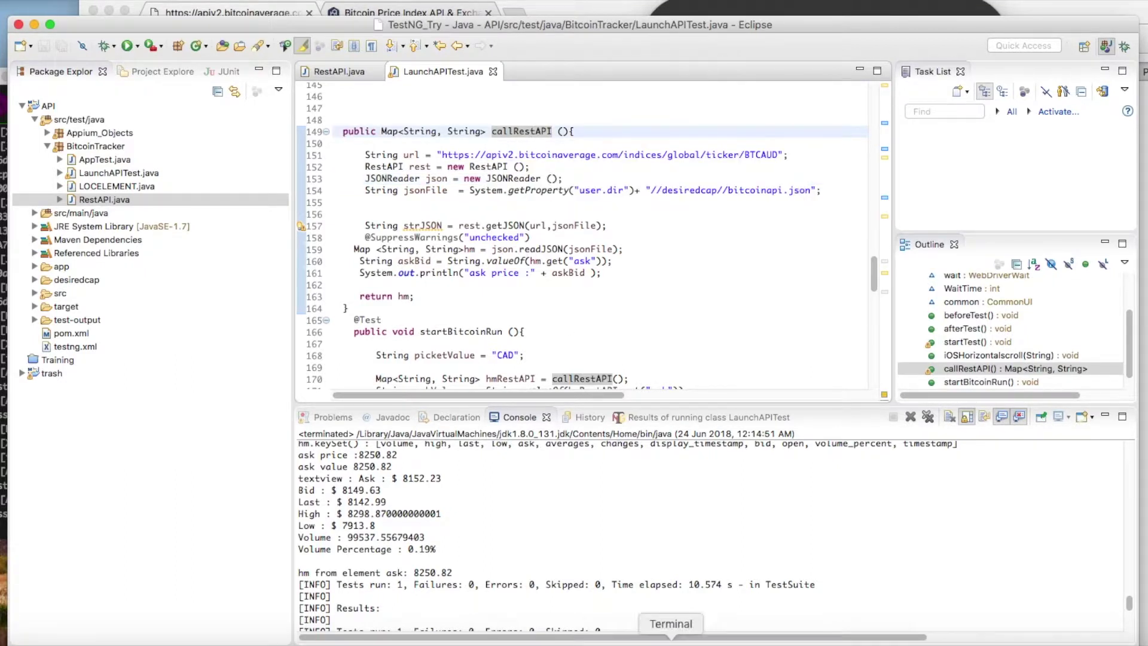
- Bring up a Terminal window in the desiredcap folder over Eclipse
left_click(672, 640)
left_click(647, 454)
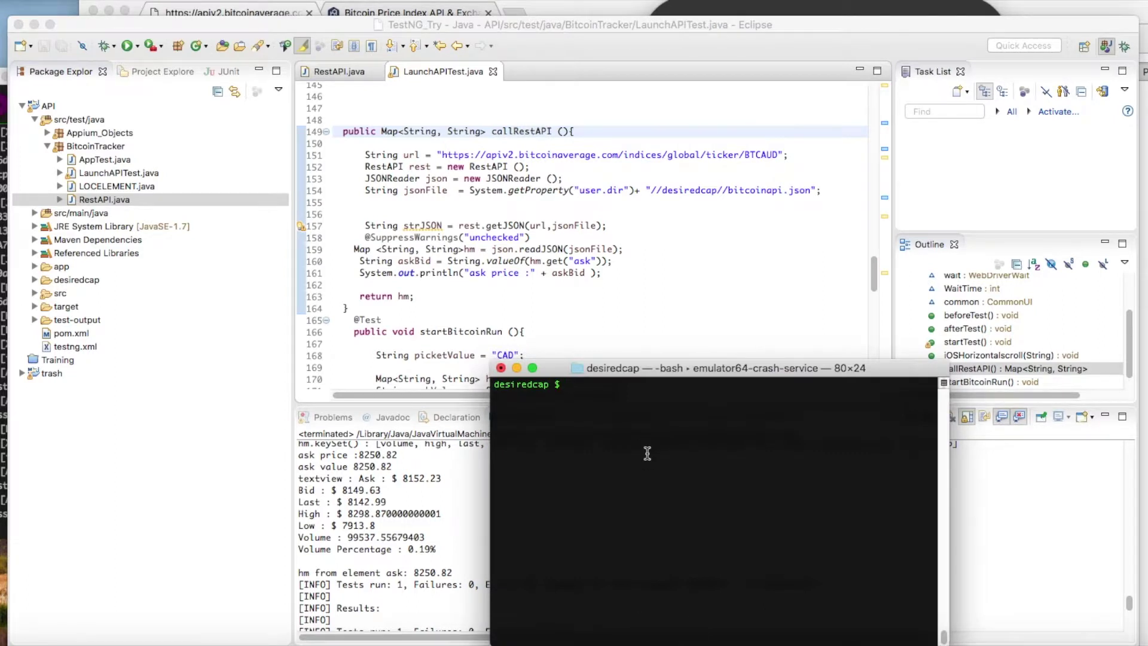
- Select the desiredcap/bitcoinapi.json path on line 154 and list the folder in Terminal
left_click(804, 191)
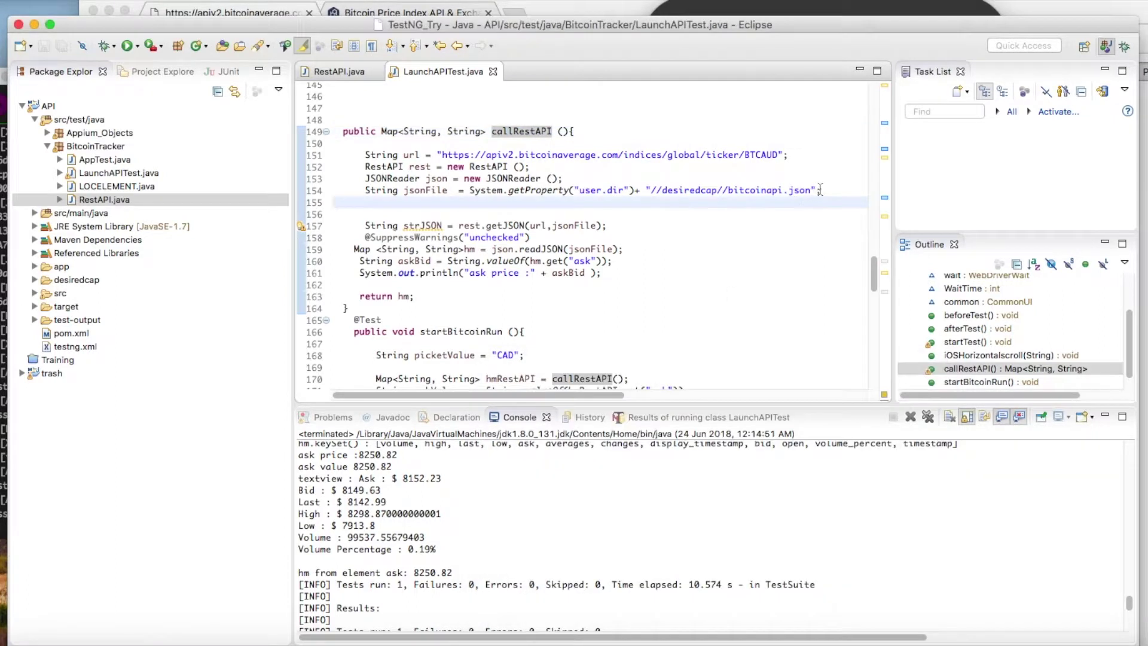
left_click_drag(810, 191, 661, 191)
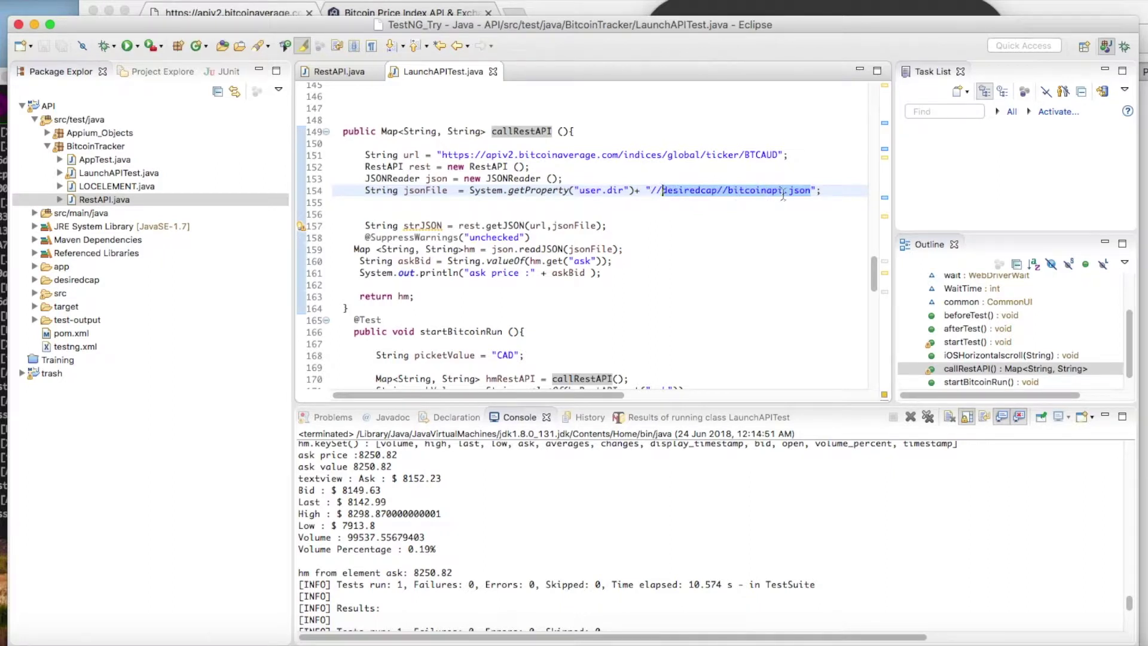
left_click(643, 643)
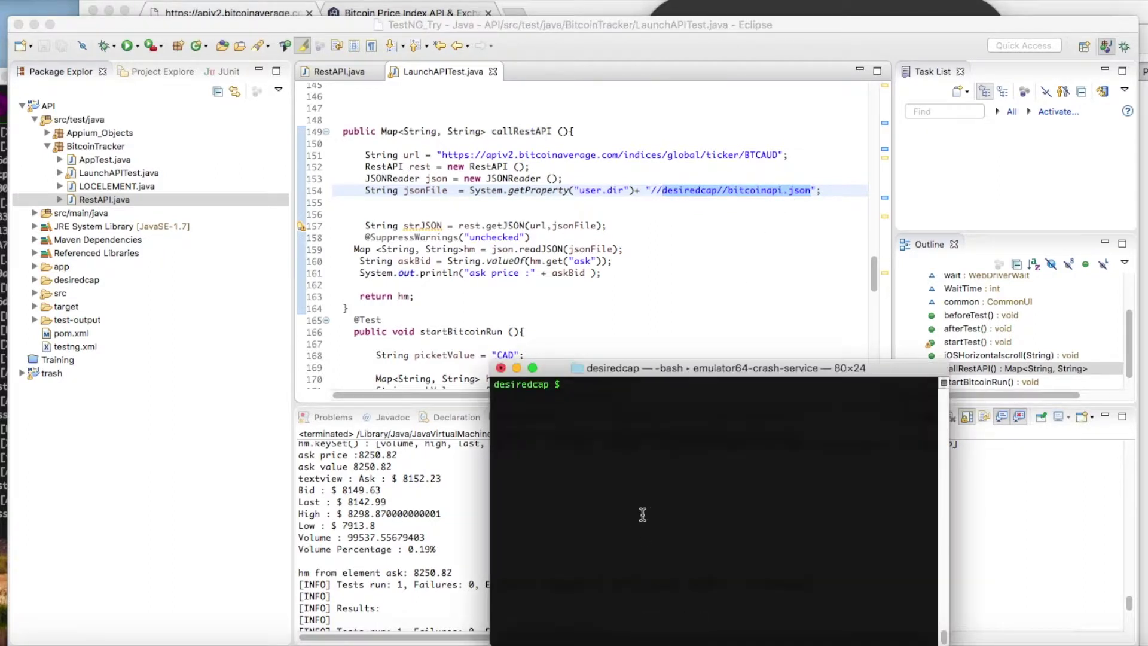
type("ls")
key("Return")
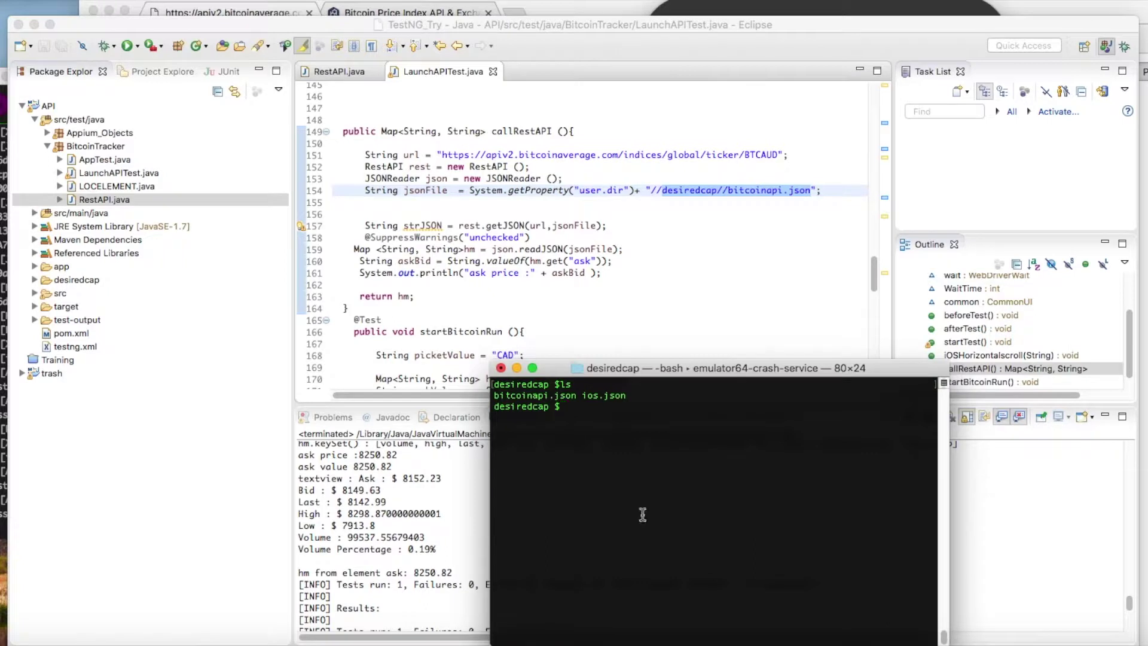
type("vim bi")
- View bitcoinapi.json in vim, highlight its ask value 8230.60, and quit back to the prompt
key("Tab")
key("Return")
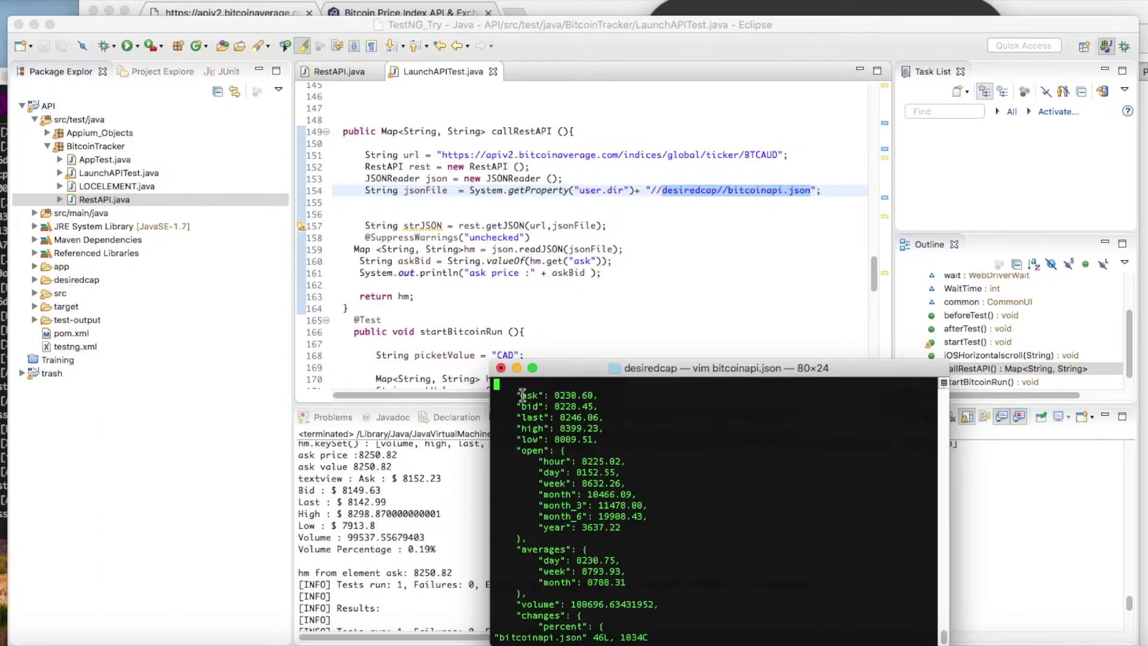
left_click_drag(520, 394, 605, 398)
type(":q")
key("Return")
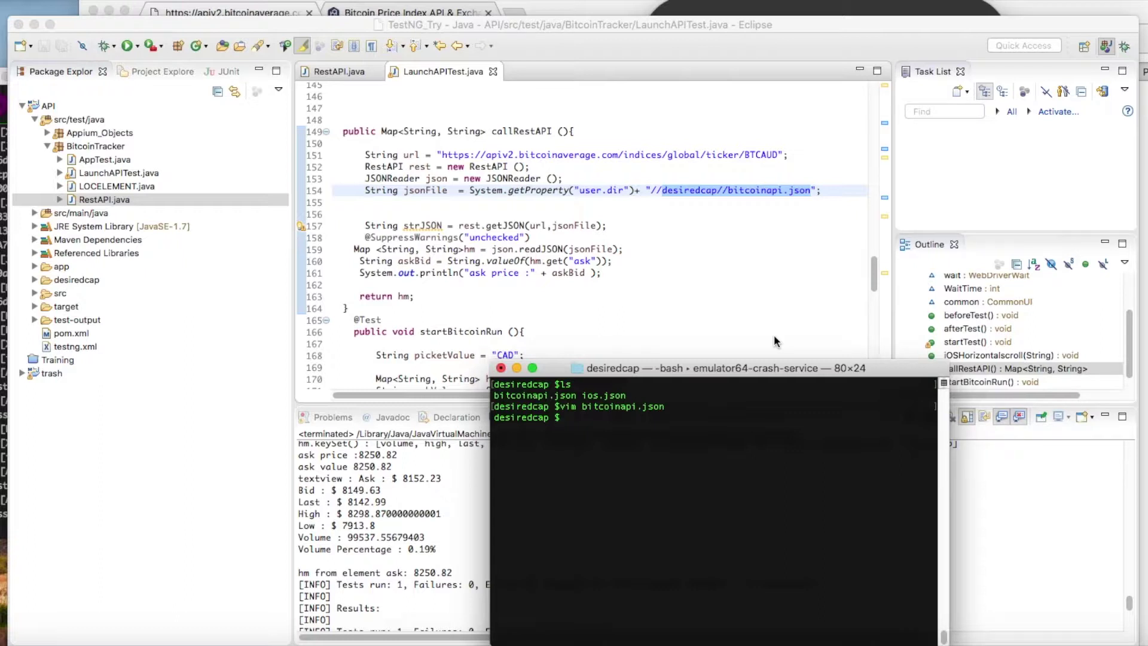
- Review the startBitcoinRun test code, check the GBP-priced Bitcoin Tracker in the simulator, and return to Eclipse
left_click(491, 280)
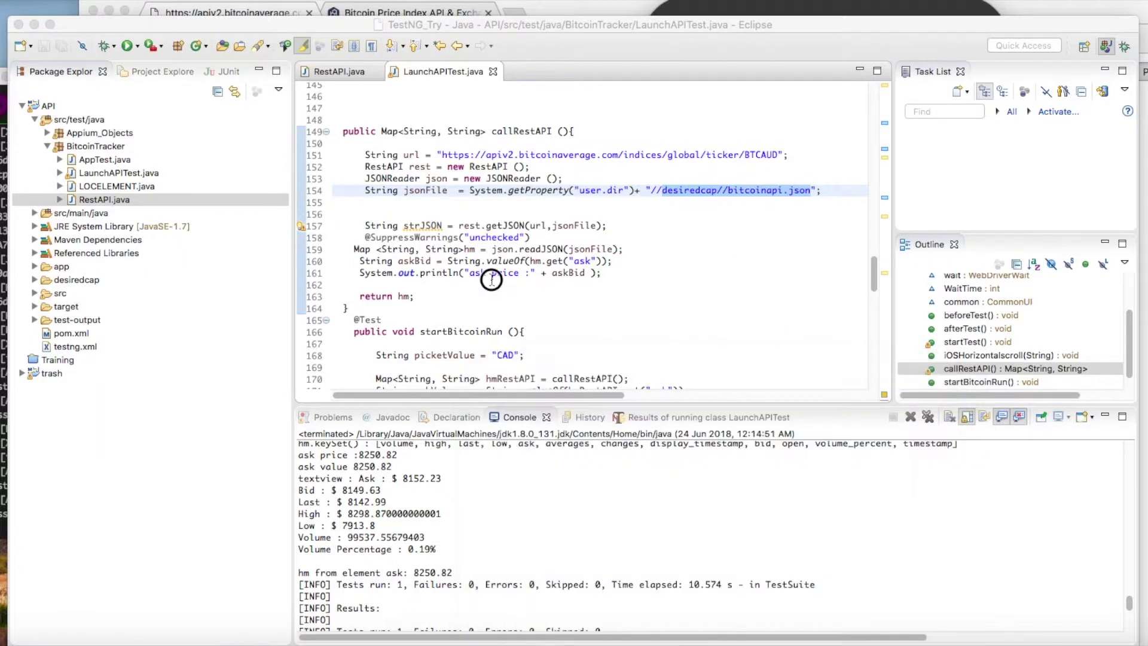
scroll(491, 281, "down", 5)
scroll(464, 229, "down", 3)
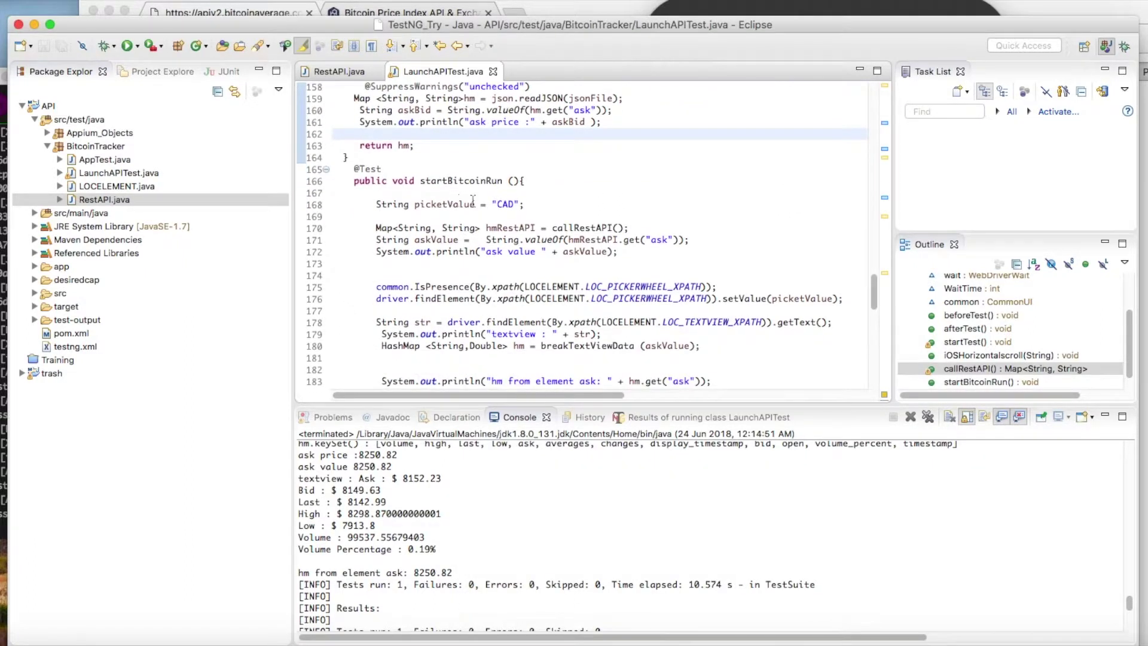
scroll(466, 243, "down", 1)
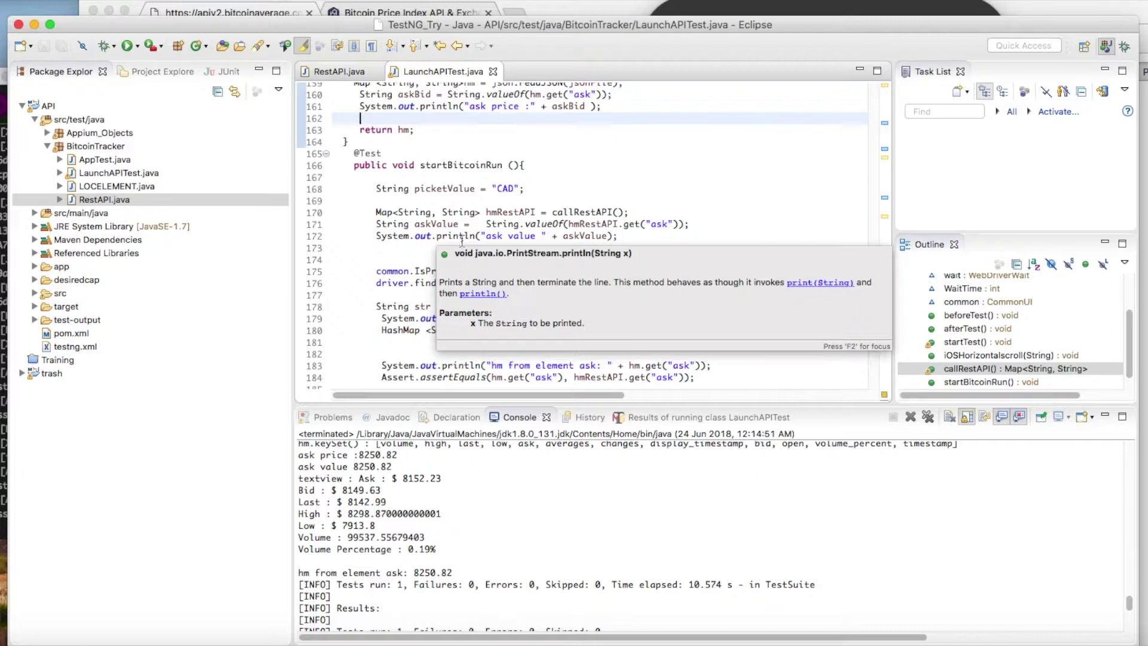
left_click(1060, 638)
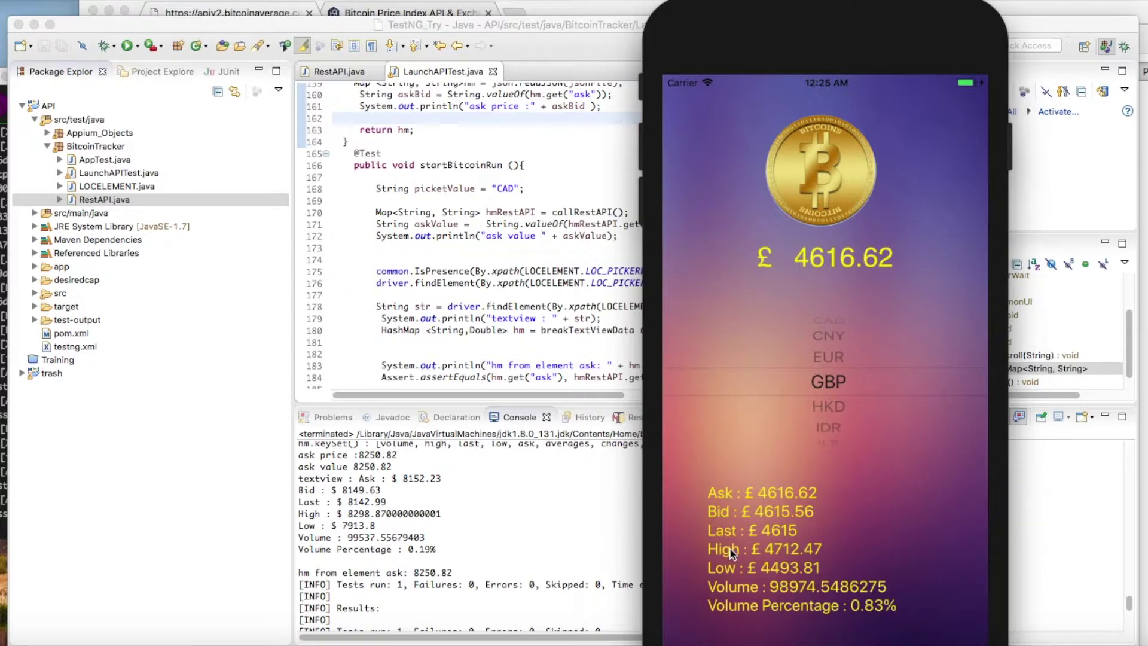
left_click(546, 310)
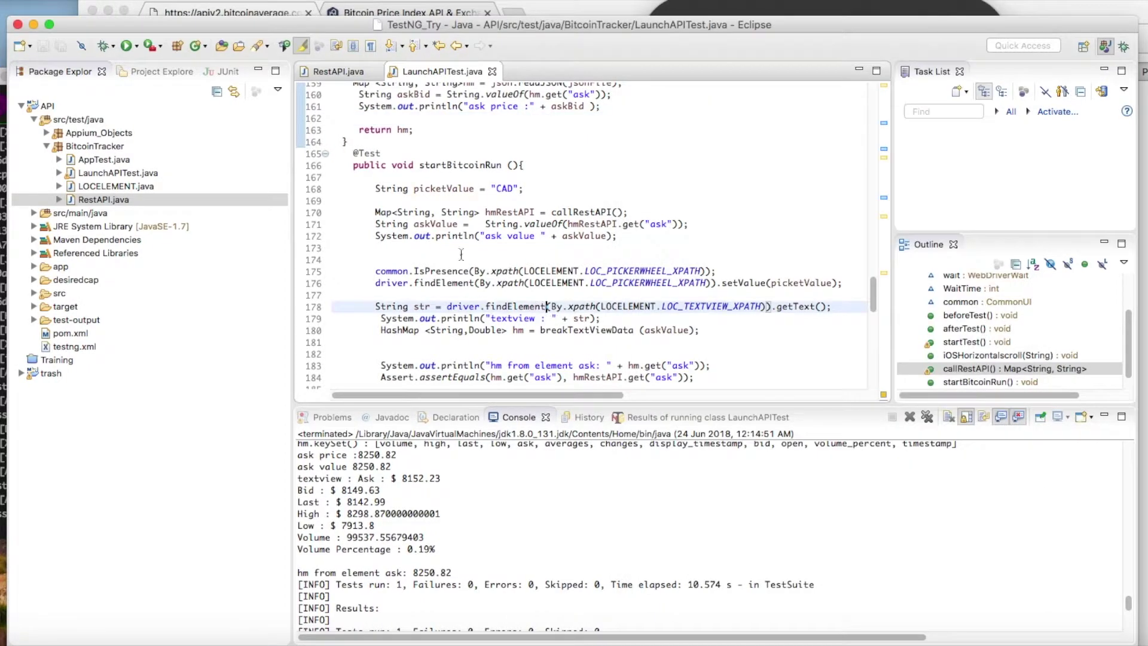
- Rerun LaunchAPITest so the console reports startBitcoinRun PASSED with zero failures
left_click(128, 46)
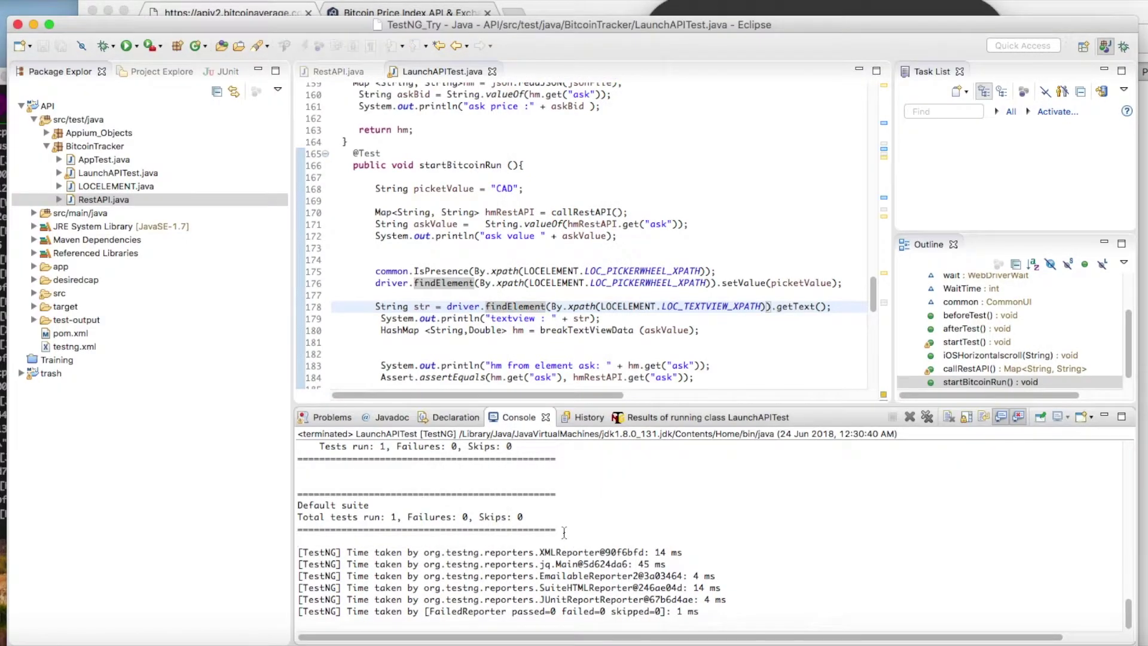
scroll(563, 530, "up", 5)
scroll(562, 529, "down", 5)
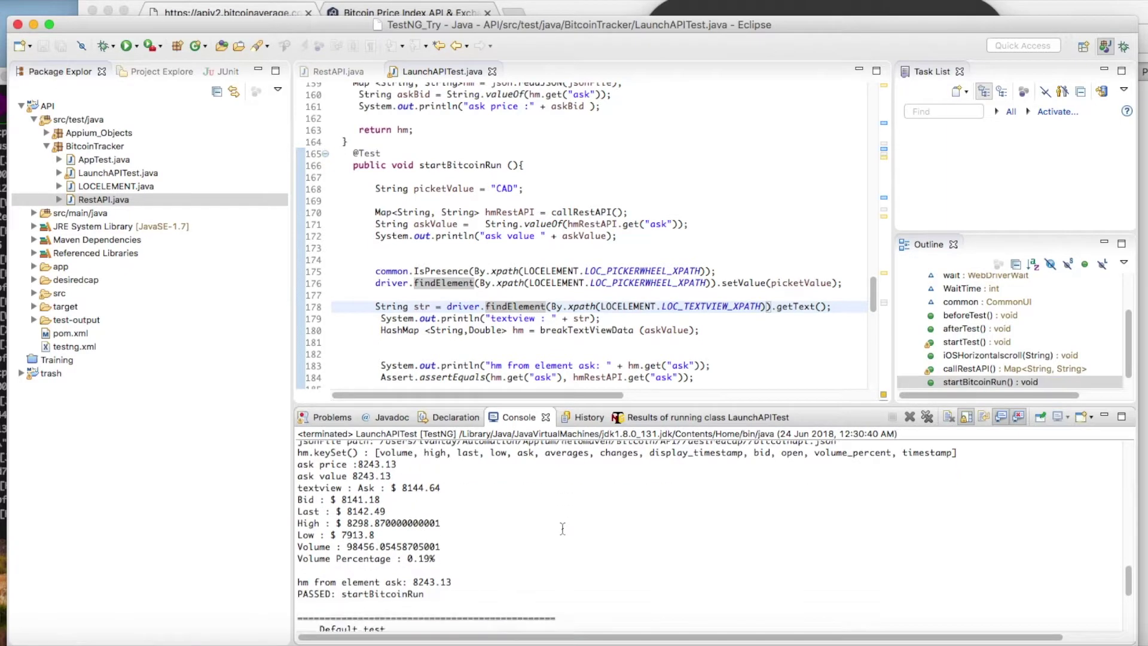
scroll(562, 529, "down", 5)
scroll(563, 530, "down", 2)
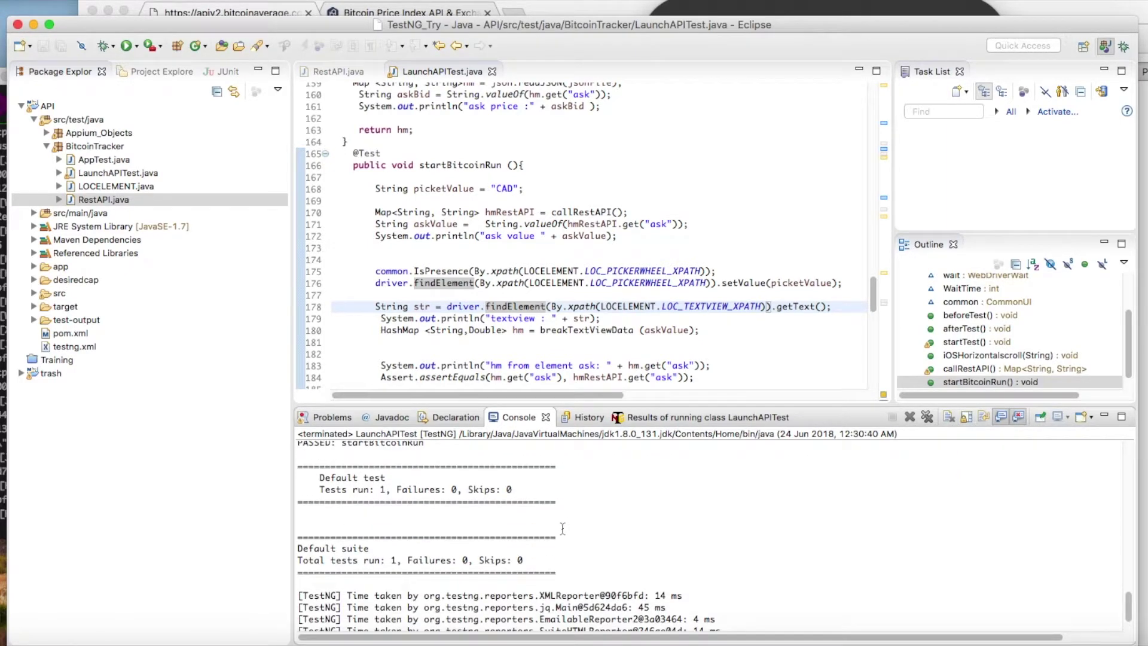
left_click(508, 224)
scroll(508, 224, "down", 1)
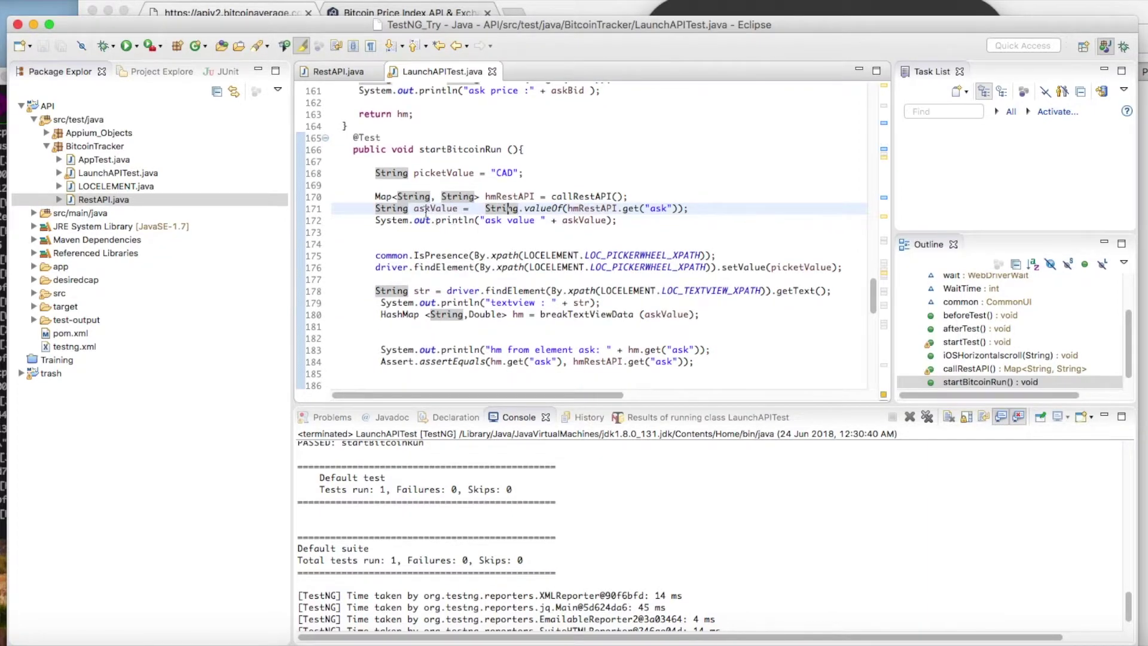
scroll(392, 196, "down", 1)
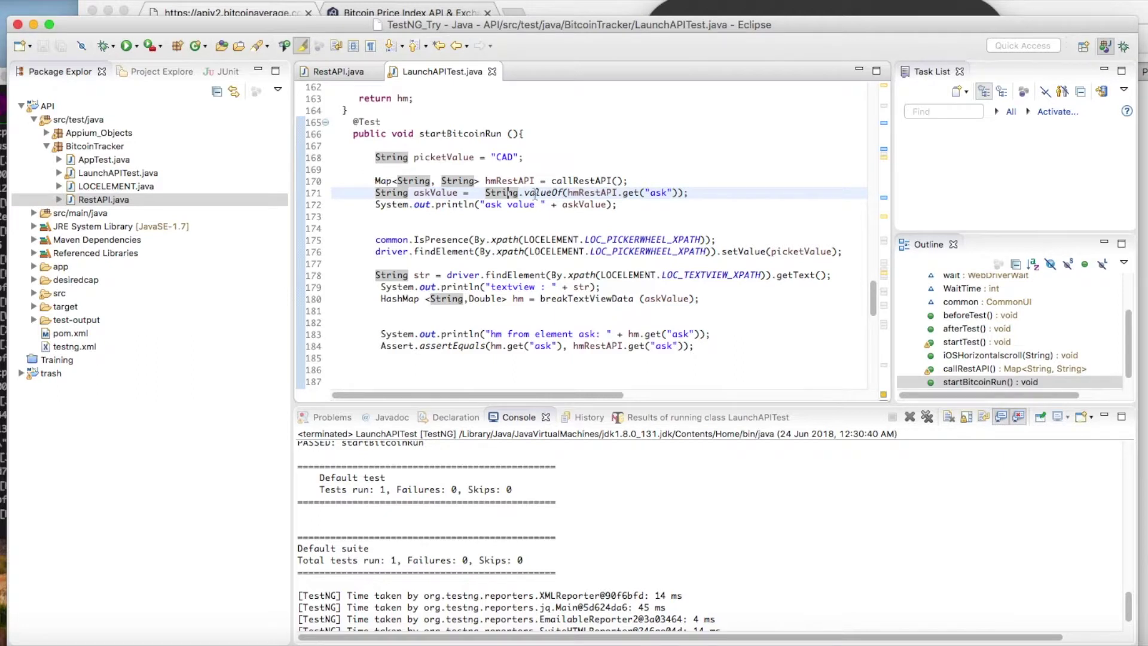
left_click(374, 180)
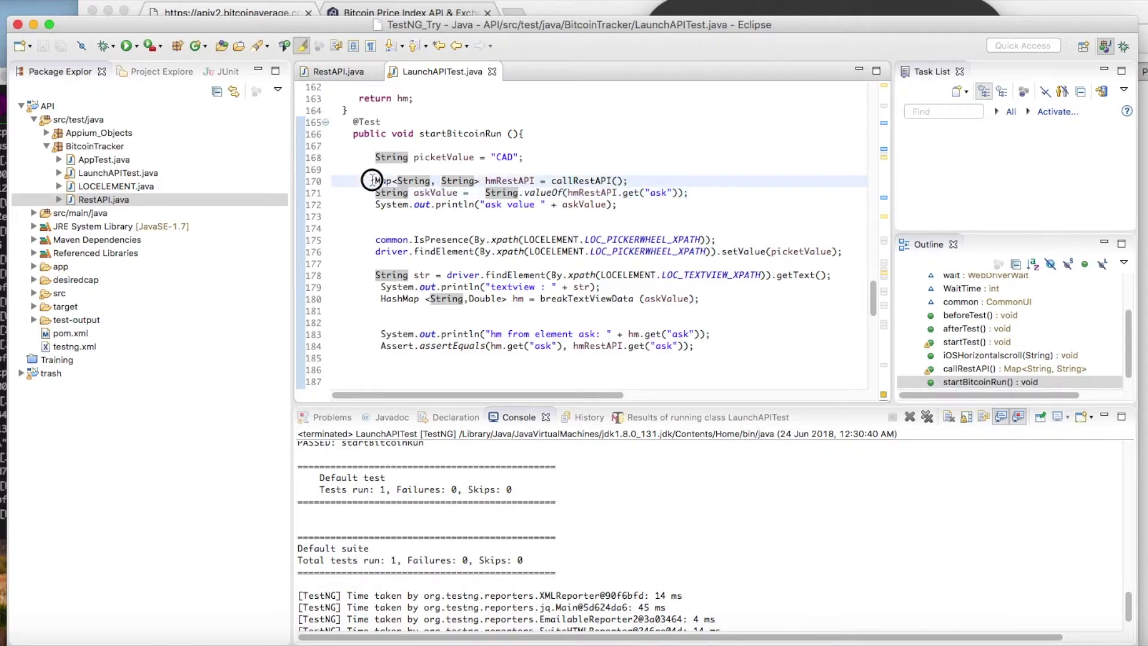
double_click(577, 180)
scroll(553, 173, "up", 3)
scroll(553, 173, "up", 3)
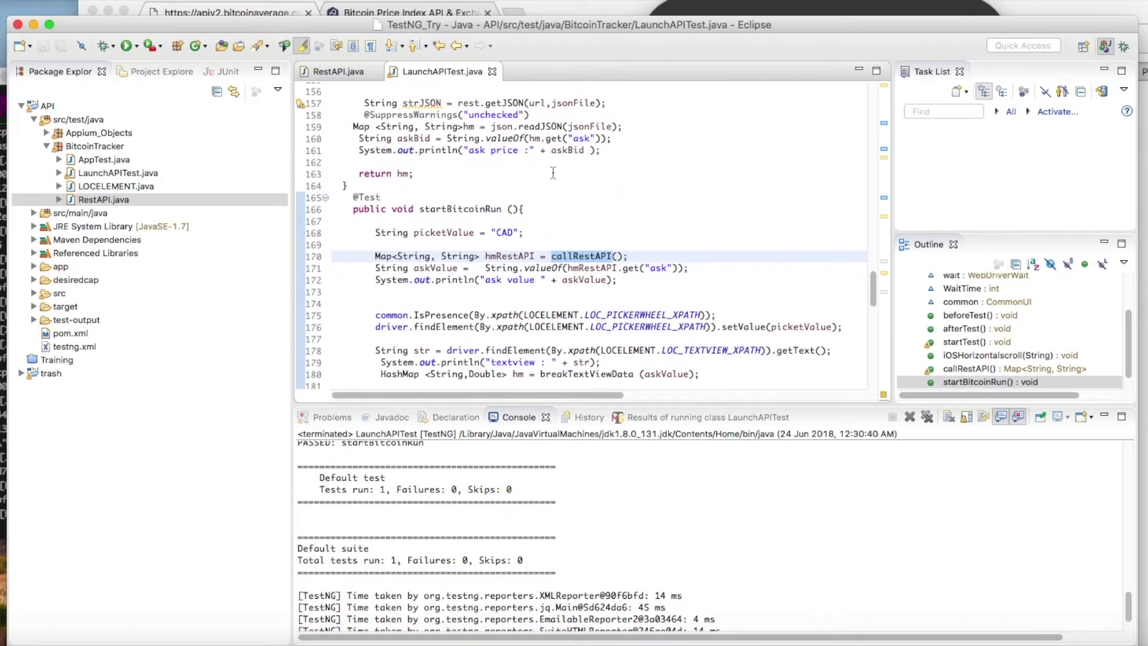
scroll(553, 172, "up", 3)
scroll(553, 172, "up", 3)
scroll(553, 172, "up", 2)
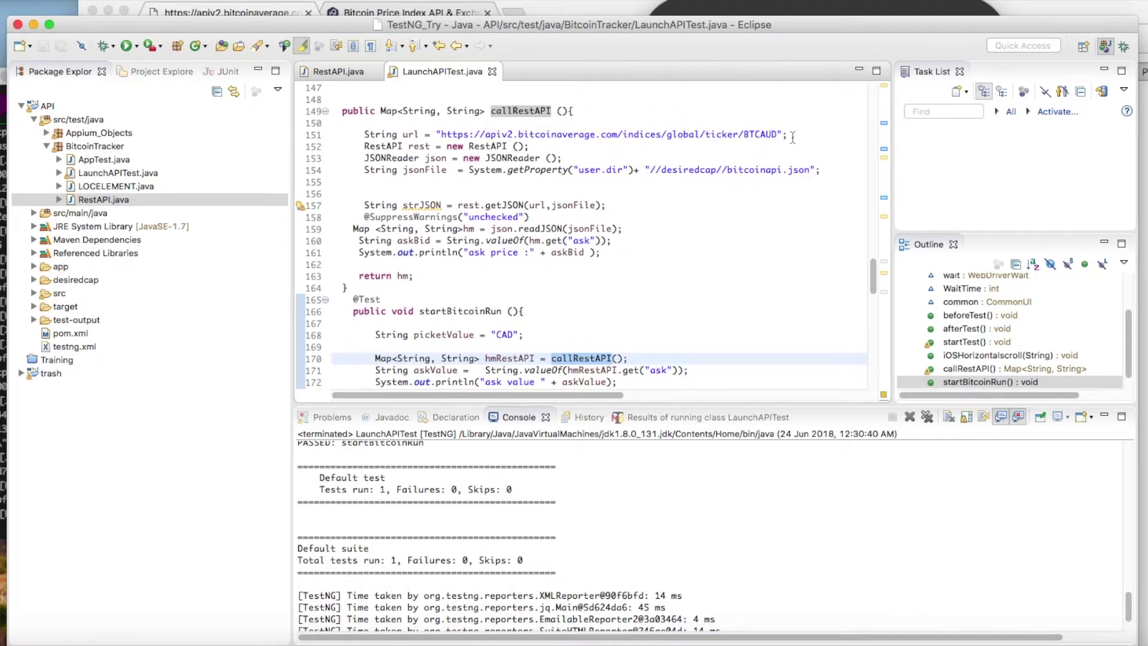
left_click_drag(790, 134, 437, 135)
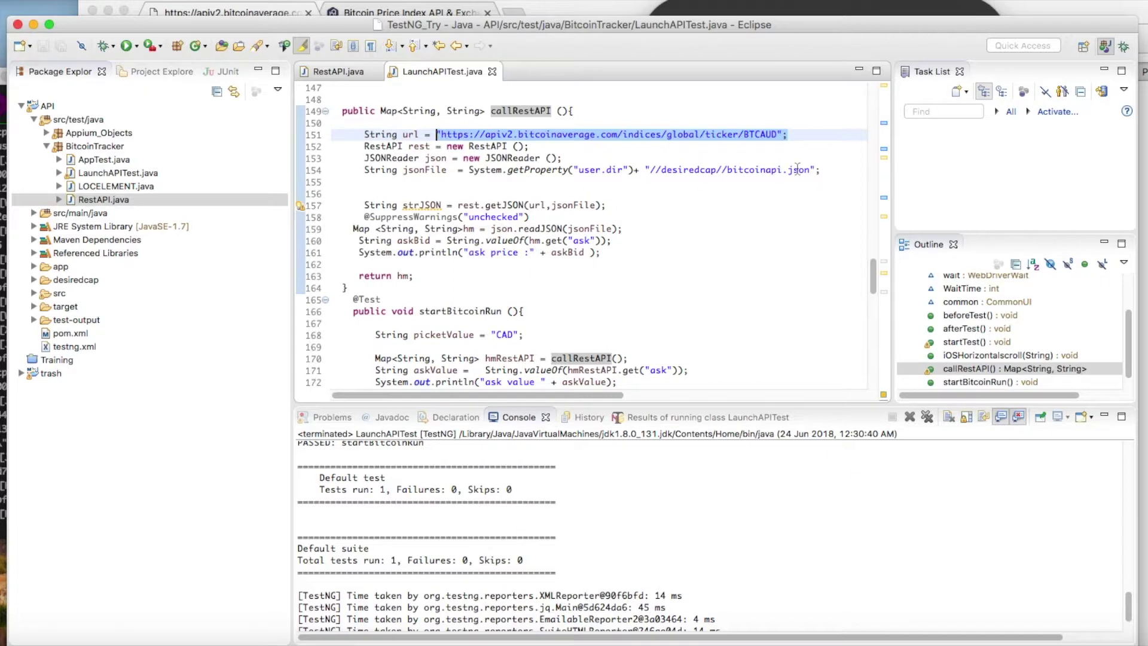
left_click(623, 228)
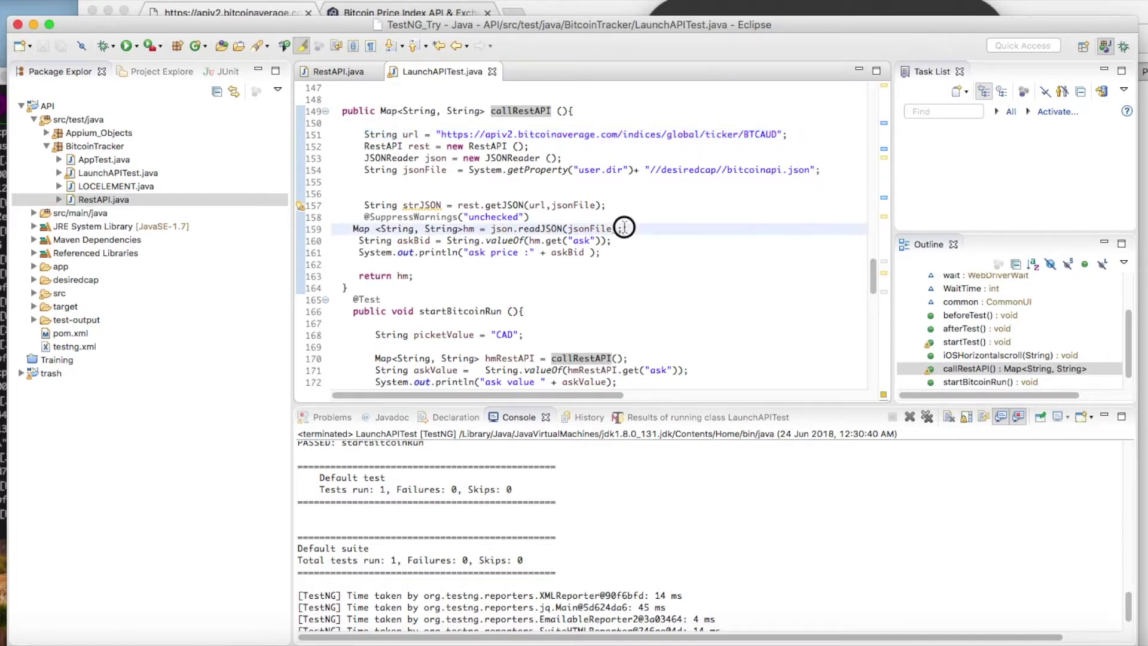
left_click_drag(606, 206, 551, 205)
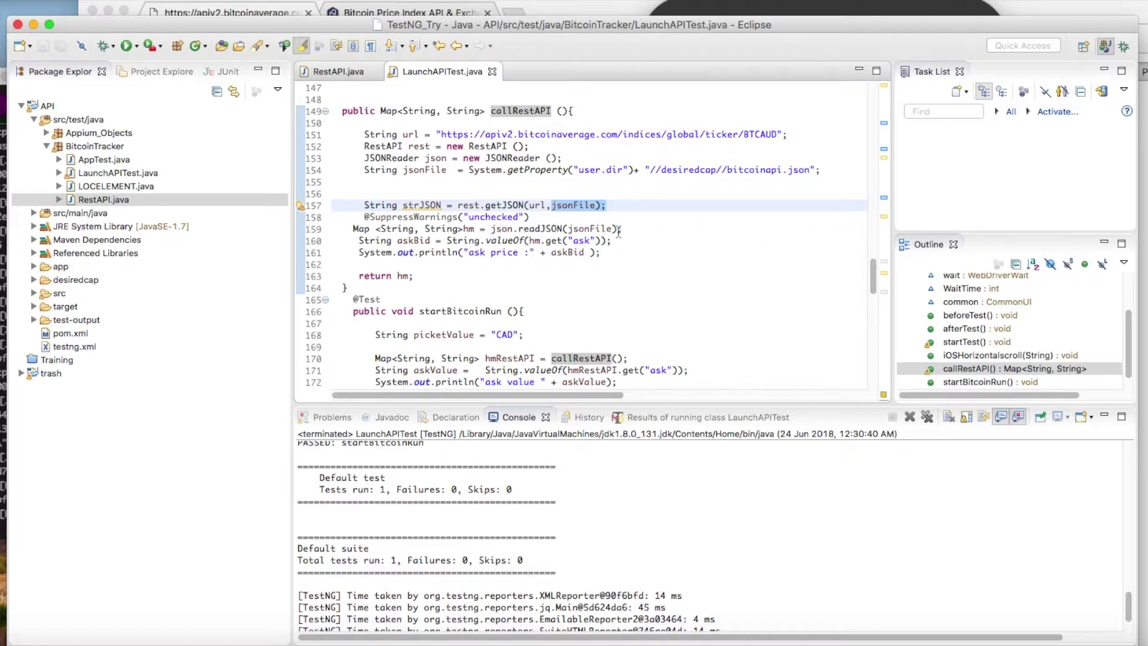
scroll(461, 283, "down", 5)
scroll(538, 269, "down", 3)
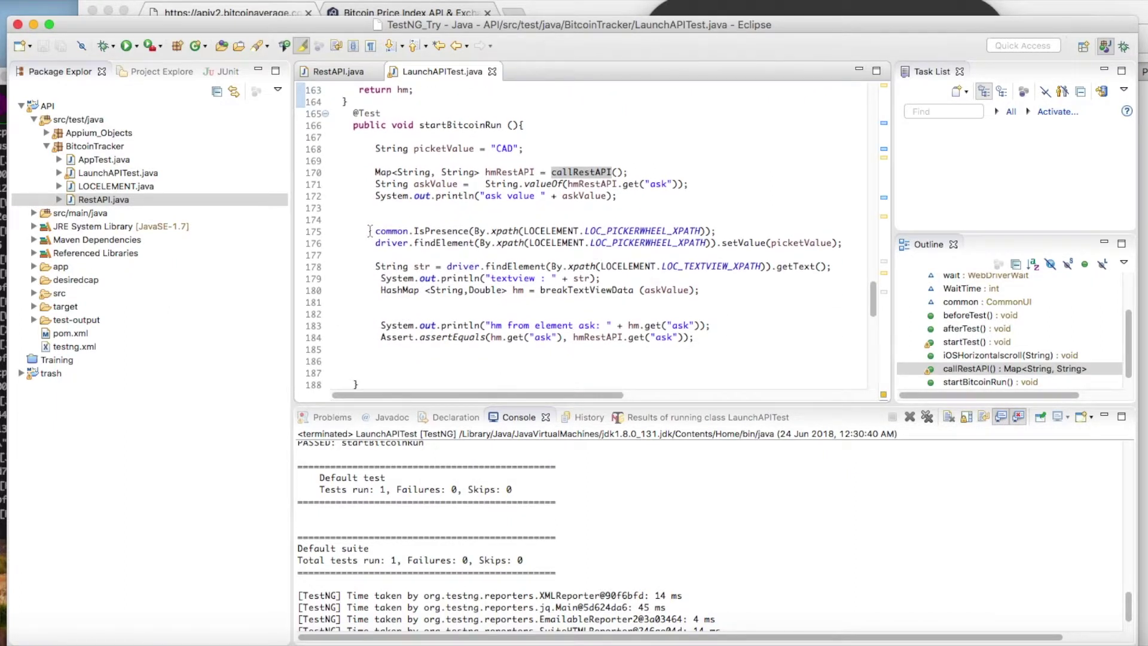
left_click_drag(374, 230, 602, 278)
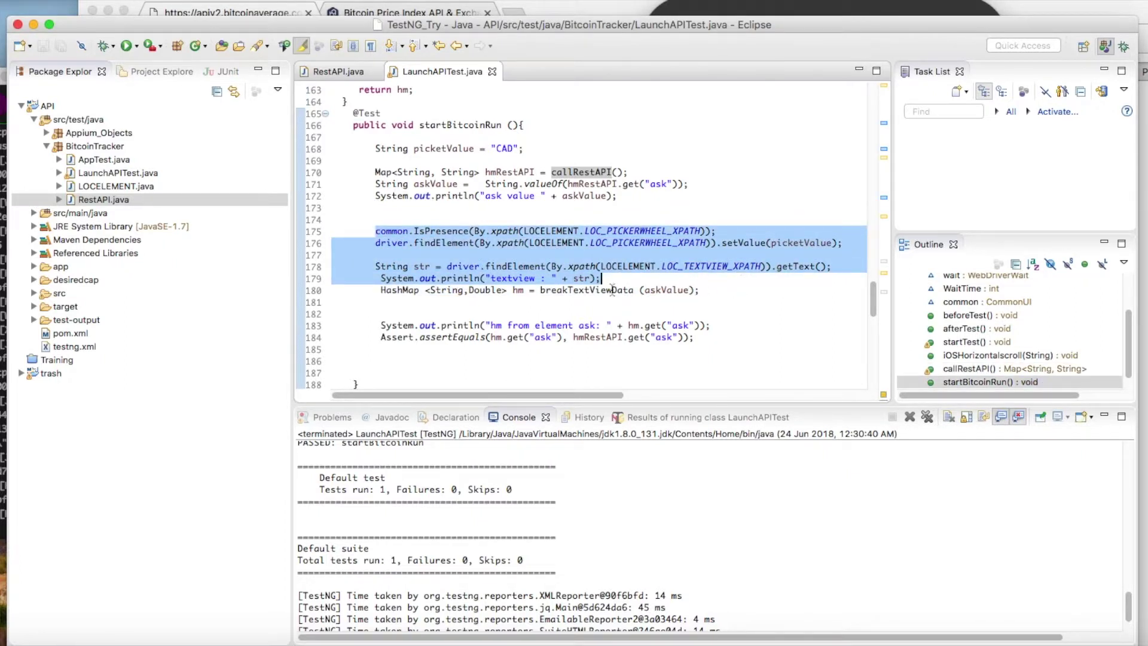
left_click(423, 267)
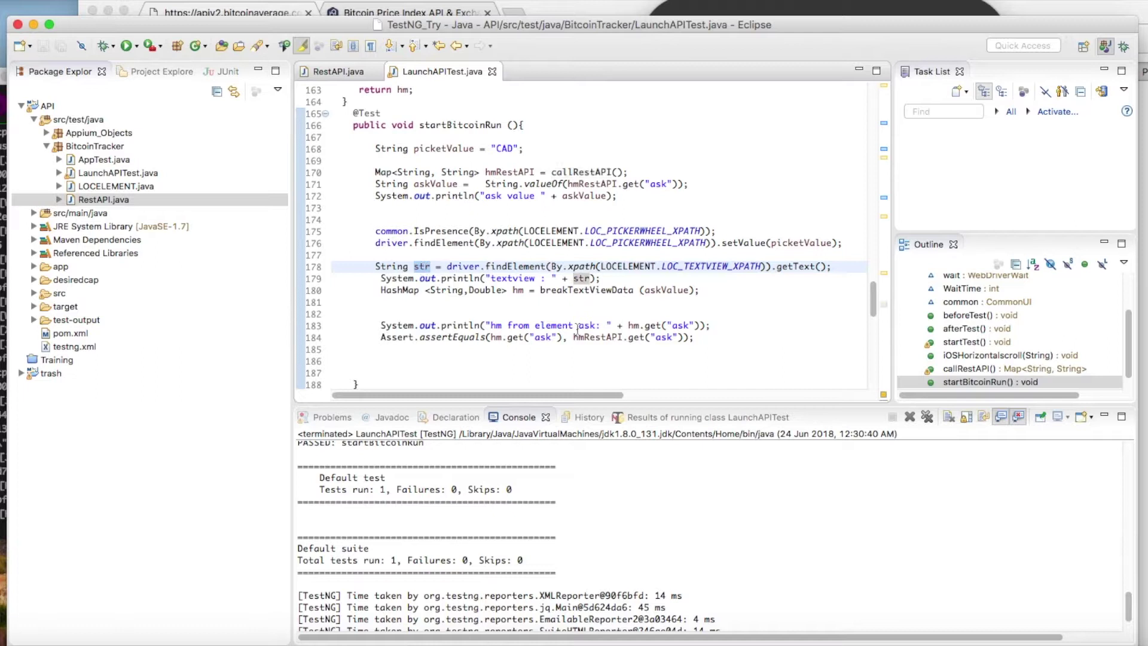
right_click(1061, 639)
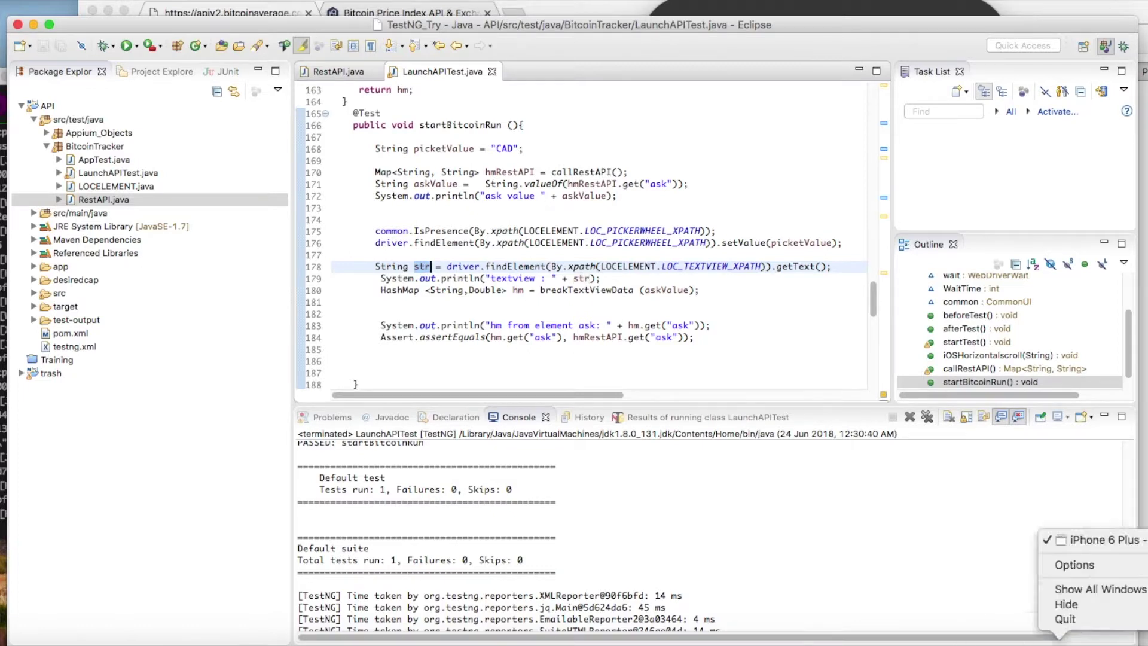
left_click(1095, 538)
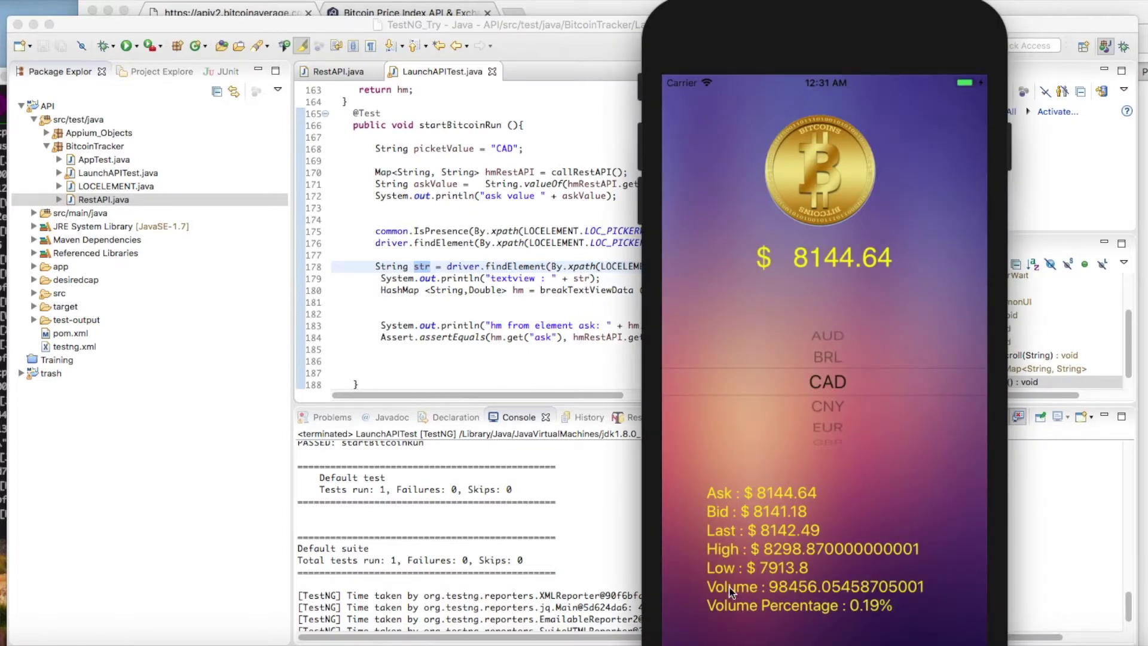
left_click(517, 292)
scroll(520, 307, "down", 1)
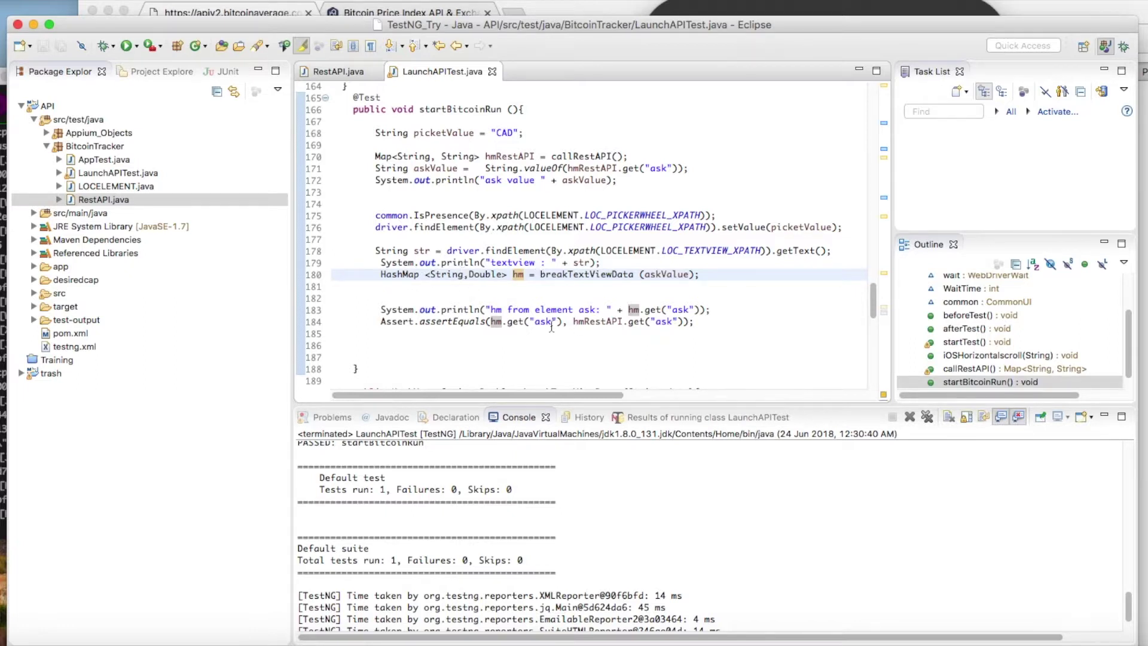
scroll(545, 322, "down", 2)
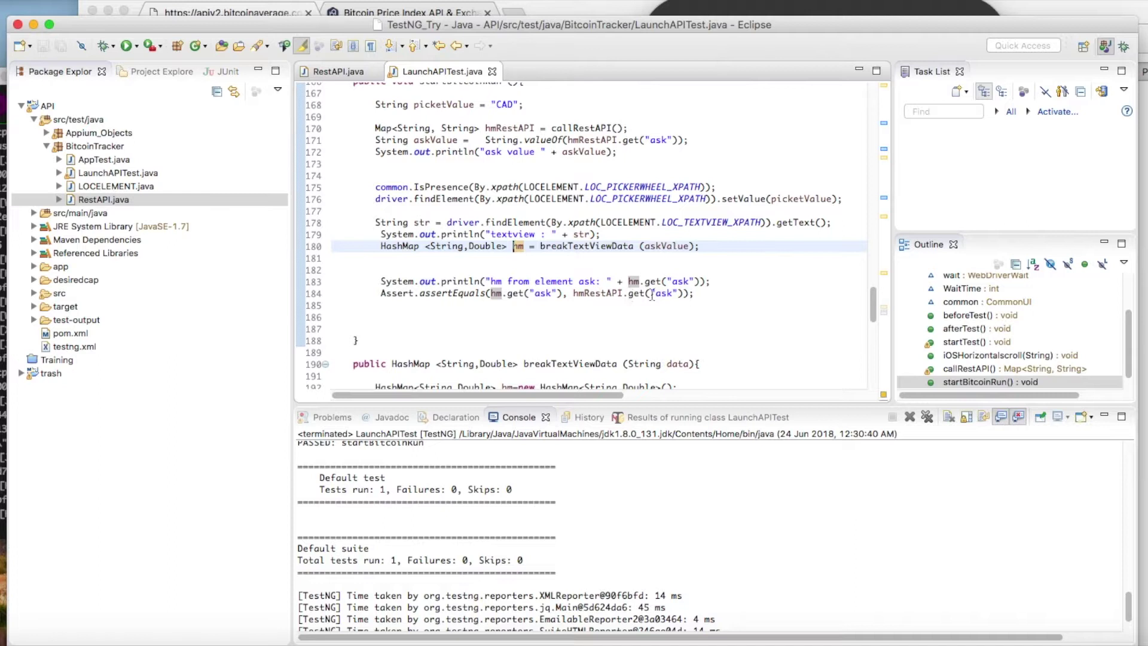
left_click_drag(700, 293, 381, 293)
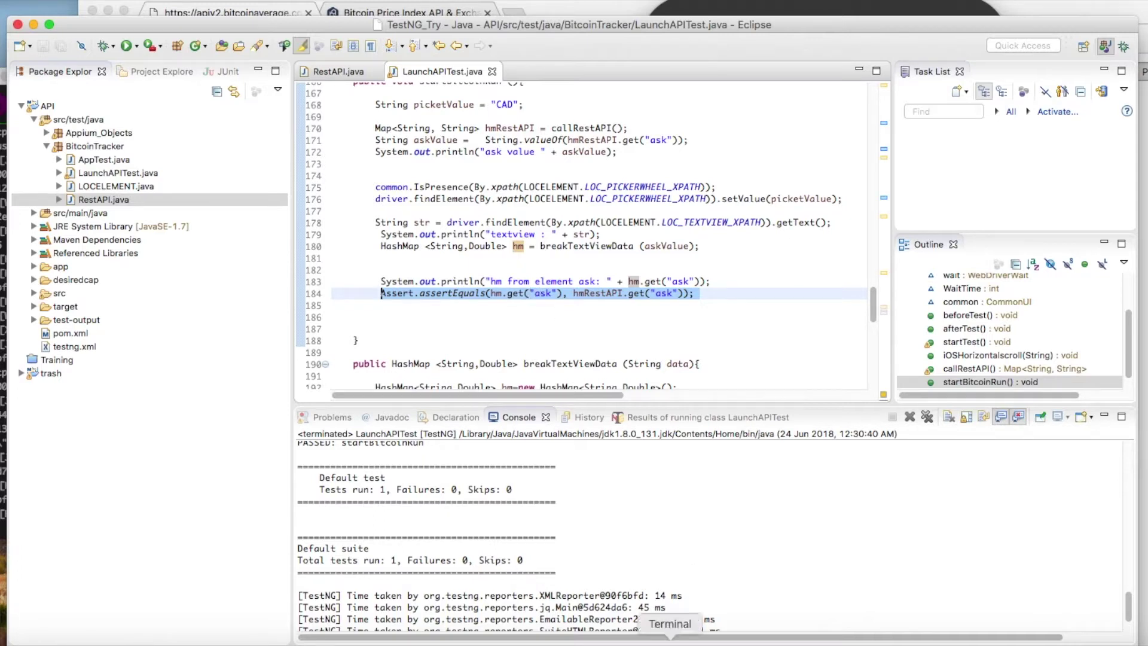
left_click(670, 639)
- Reopen bitcoinapi.json in vim from command history and highlight its ask value 8243.13
left_click(696, 497)
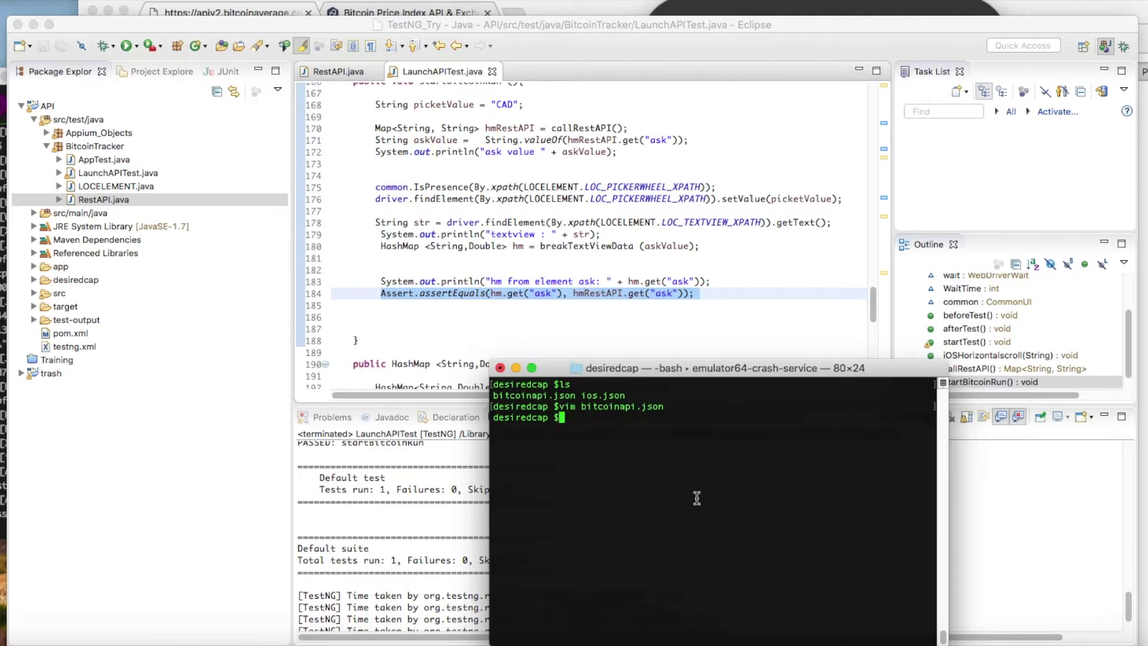
key("Up")
key("Return")
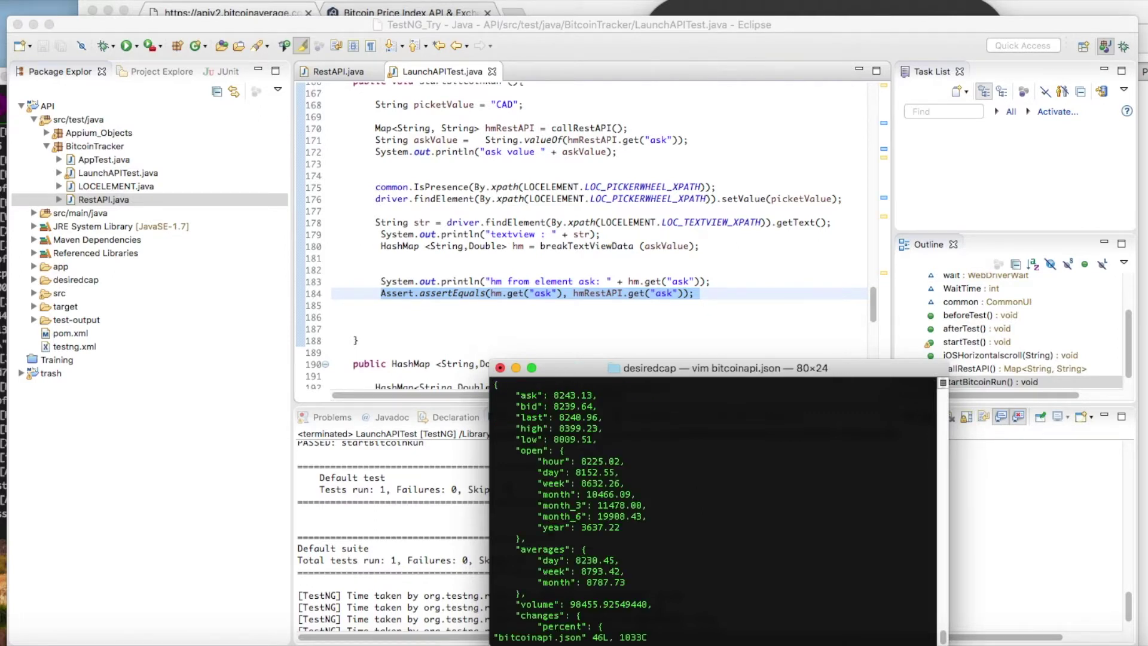
left_click_drag(555, 395, 594, 395)
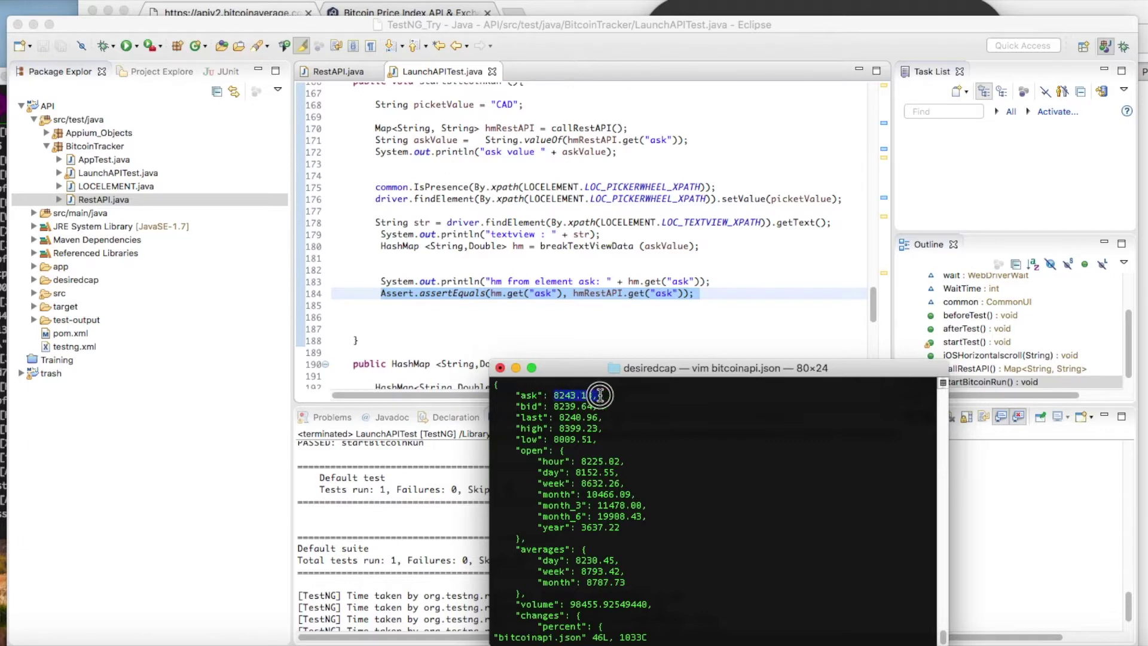
left_click(446, 472)
scroll(446, 485, "up", 3)
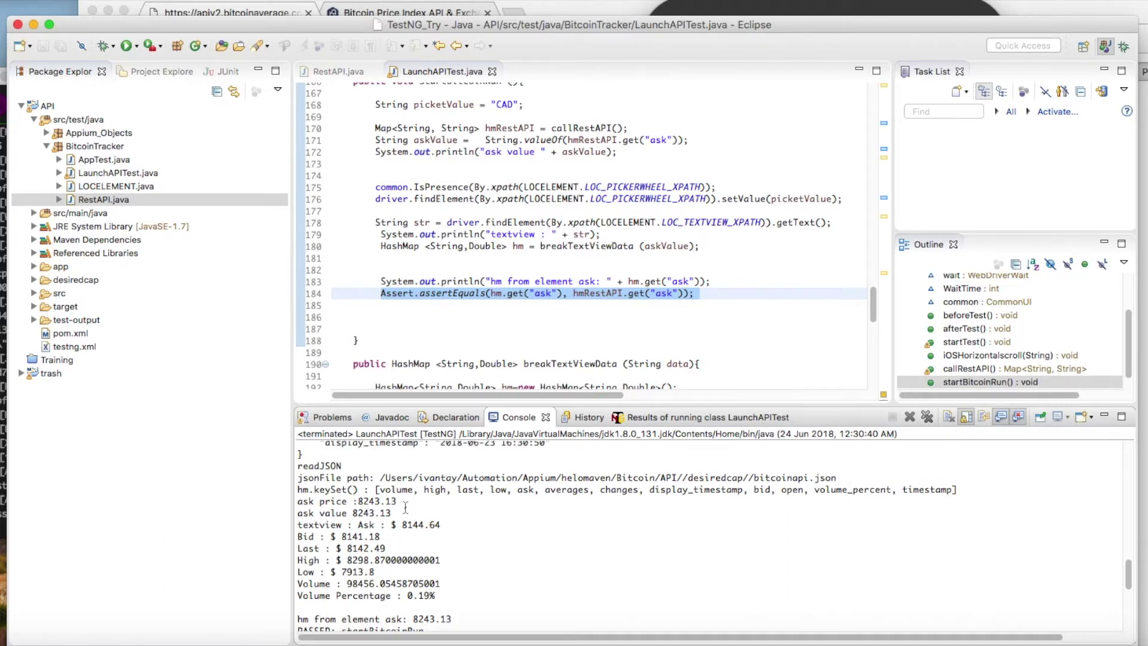
- Highlight console ask 8243.13, check the simulator's $8144.64 ask, and show the matching 8243.13 in vim
left_click_drag(398, 502, 357, 501)
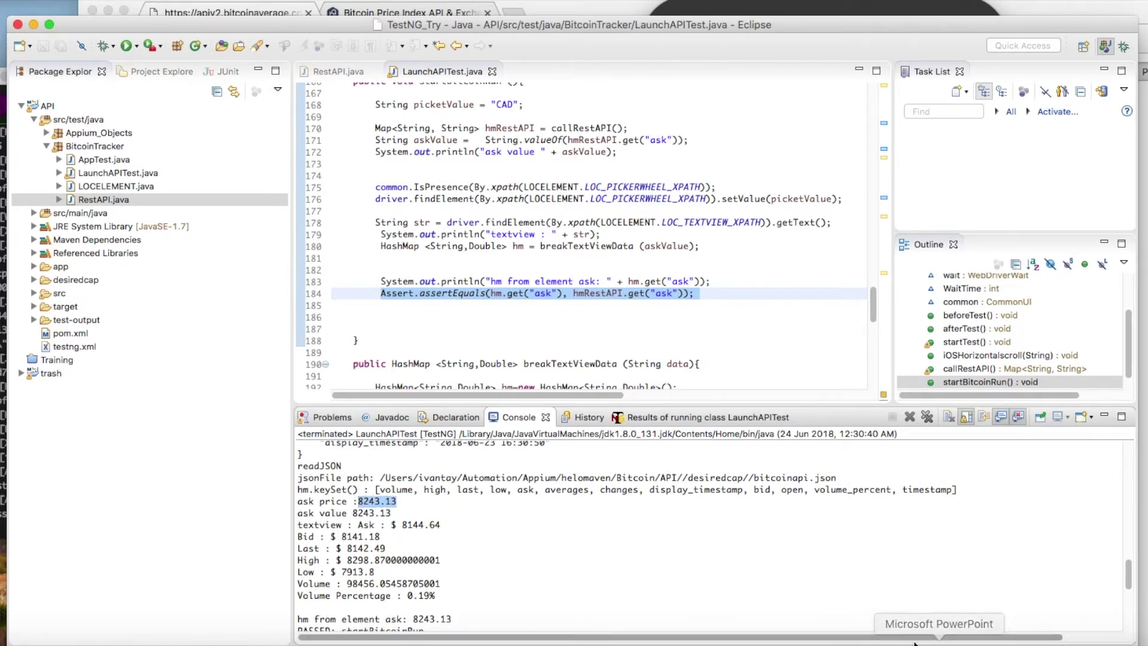
left_click(1029, 636)
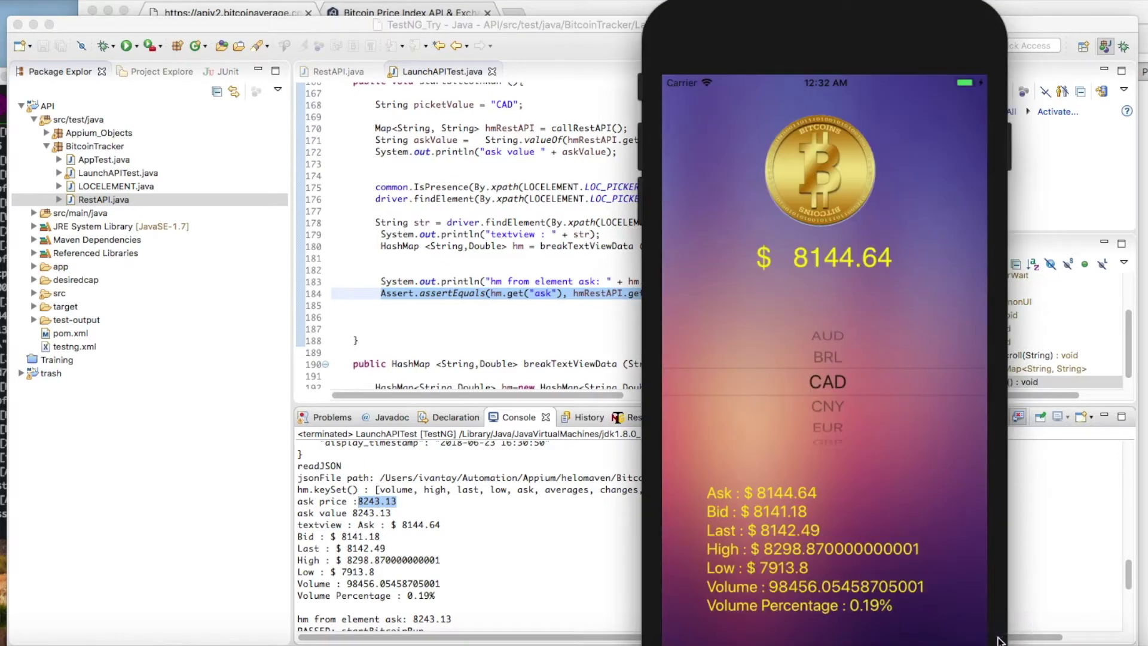
left_click(500, 492)
left_click_drag(397, 501, 357, 501)
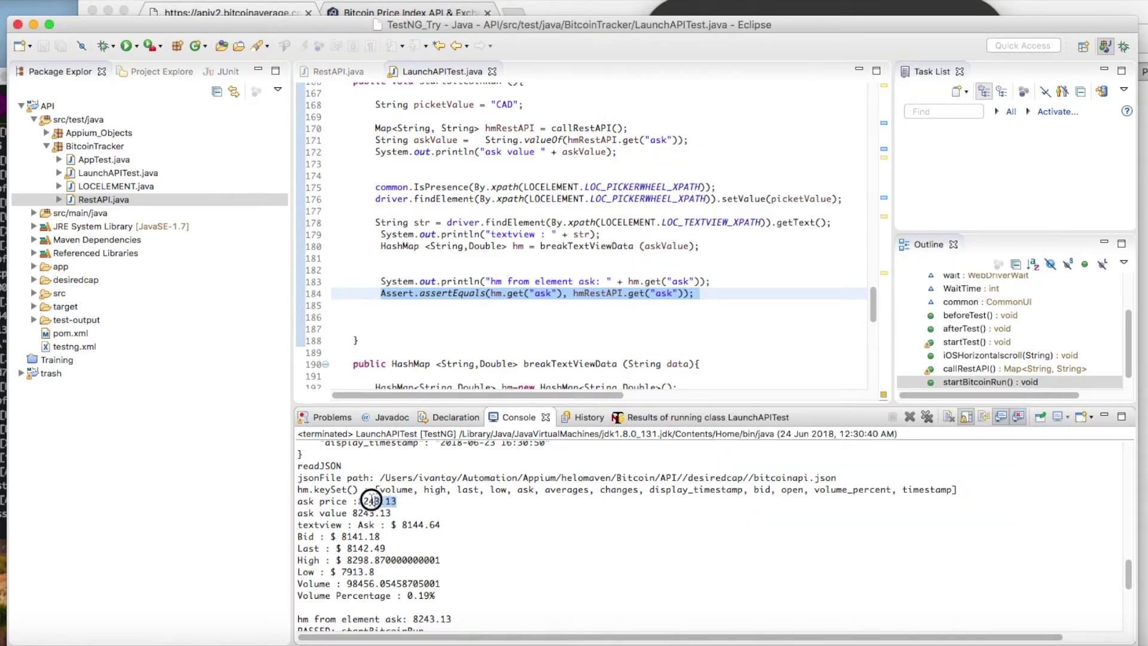
left_click(670, 635)
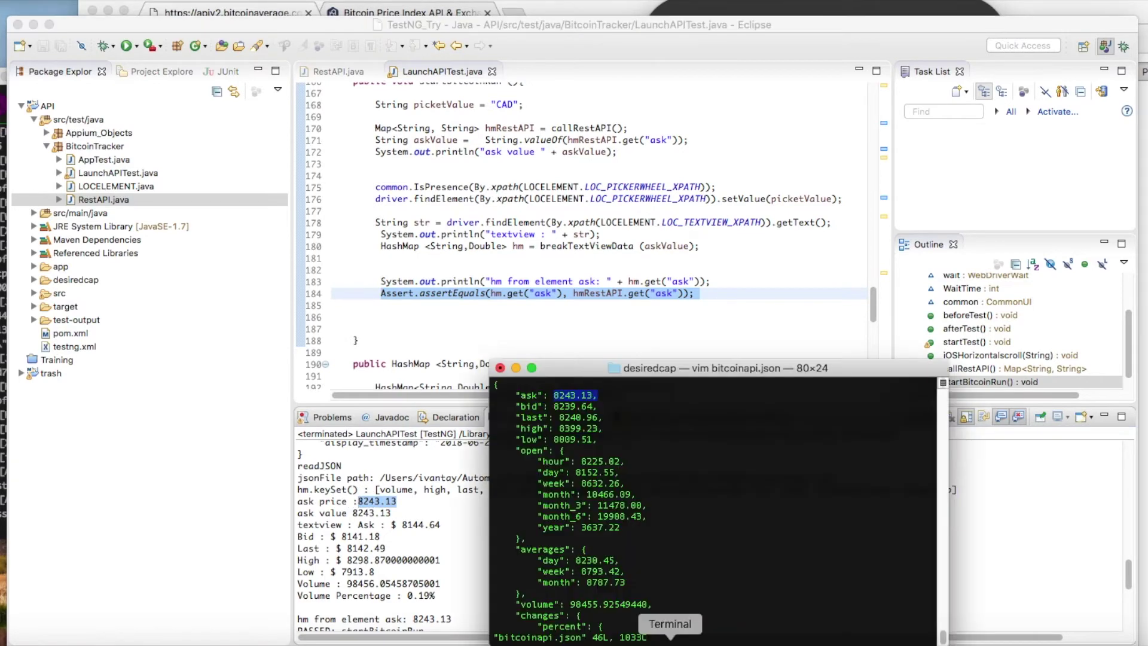
left_click_drag(553, 396, 592, 396)
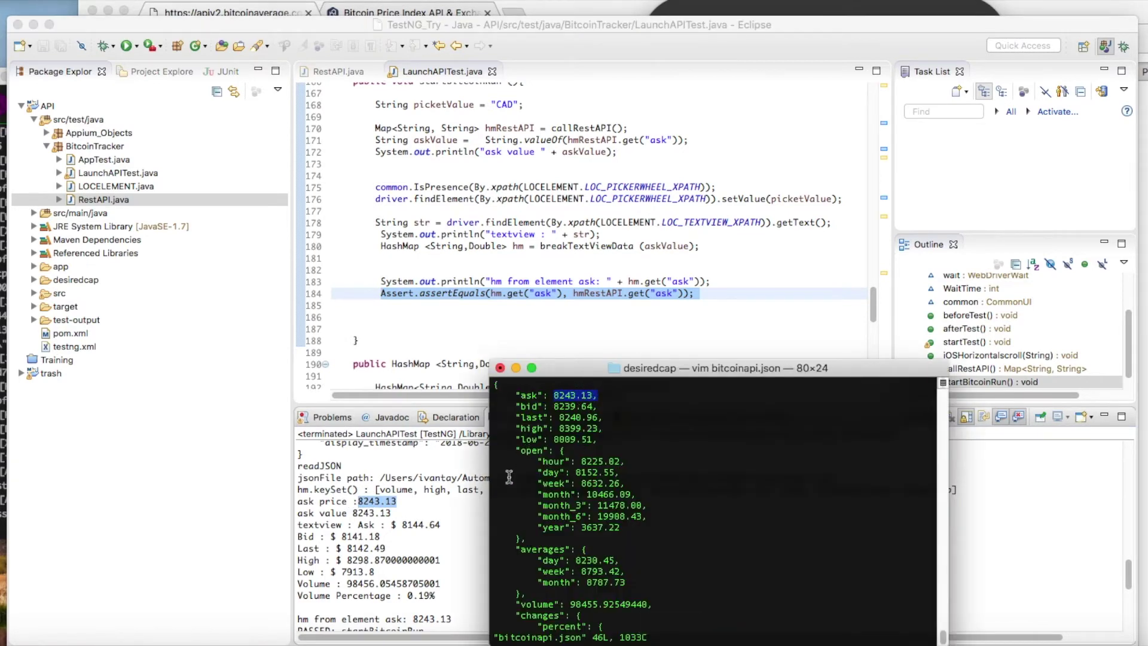